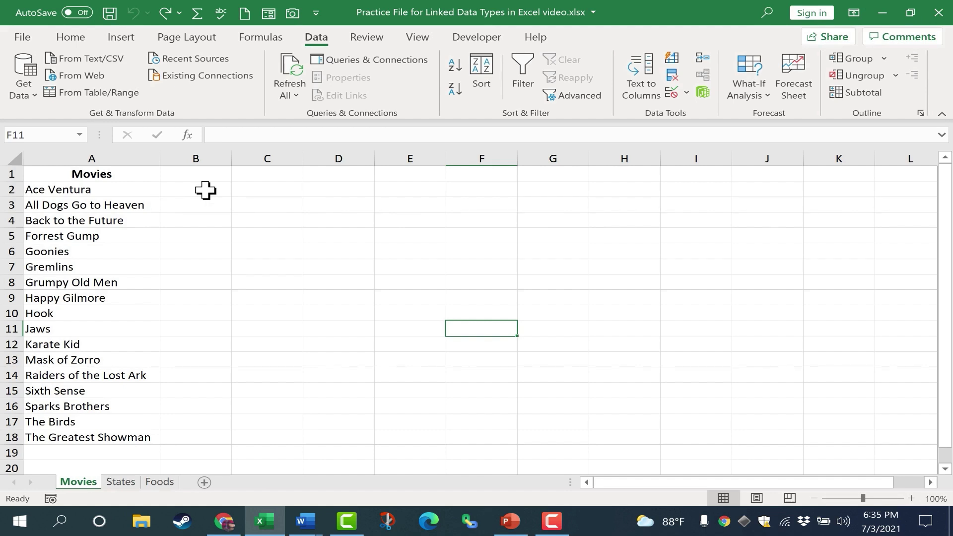
- Select the movie titles in column A and expand the full Data Types gallery
{"action": "left_click", "coordinate": [206, 175]}
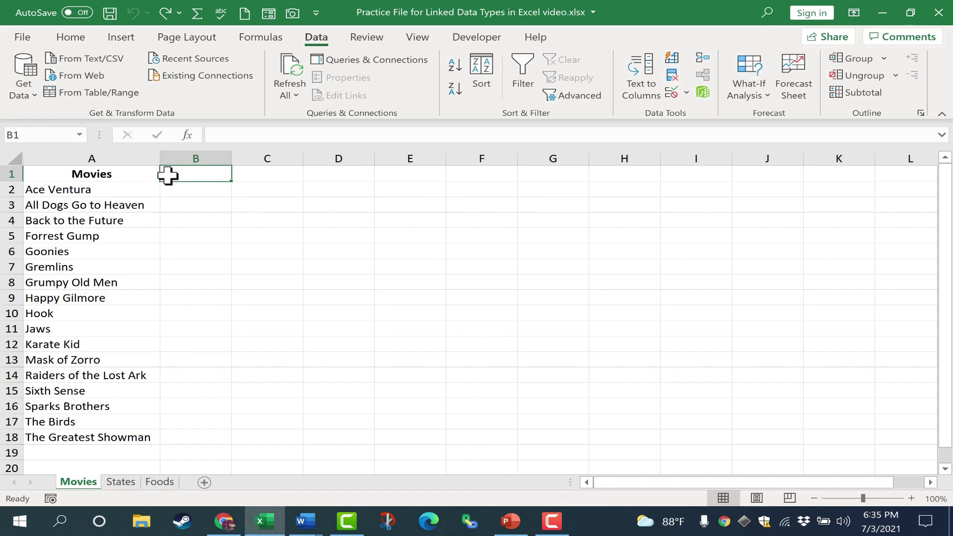
{"action": "left_click", "coordinate": [169, 191]}
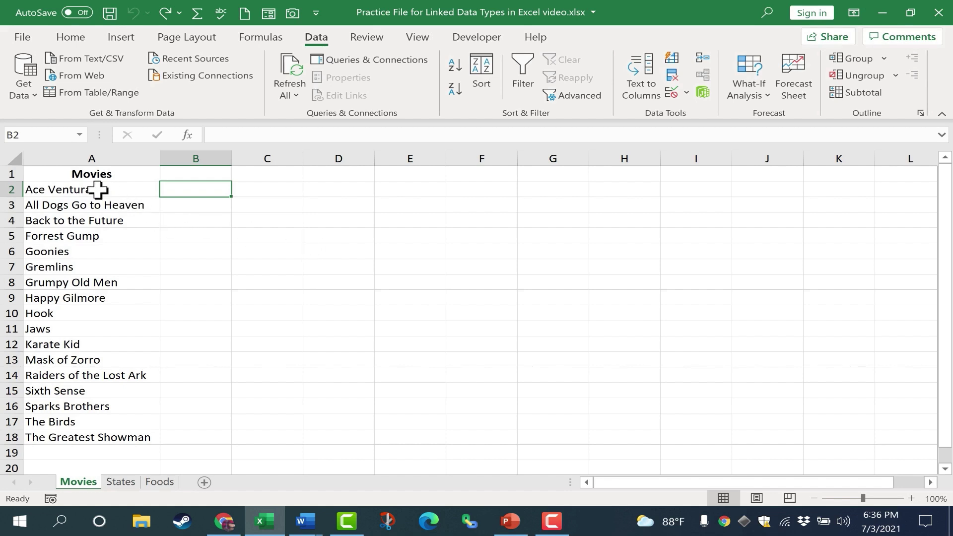
{"action": "left_click_drag", "start_coordinate": [96, 189], "coordinate": [83, 433]}
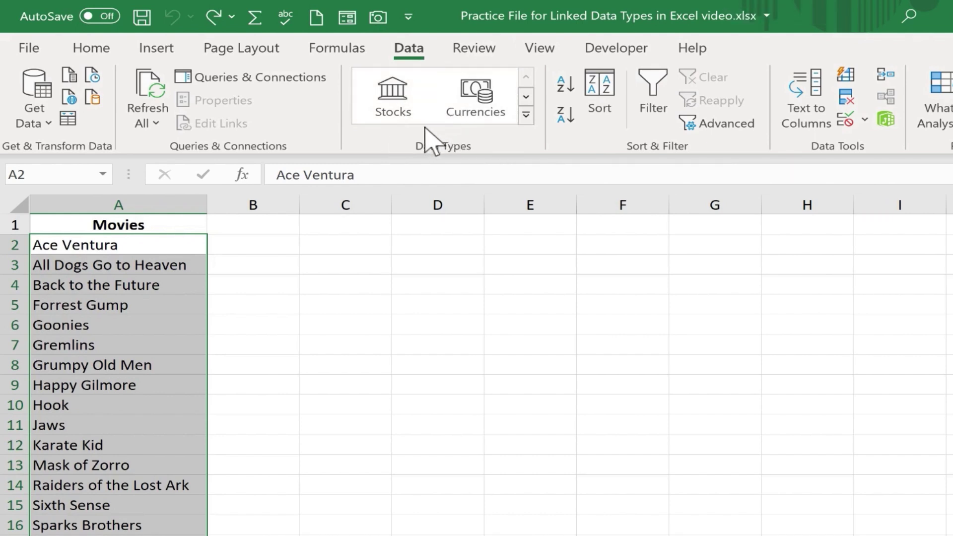
{"action": "left_click", "coordinate": [528, 99]}
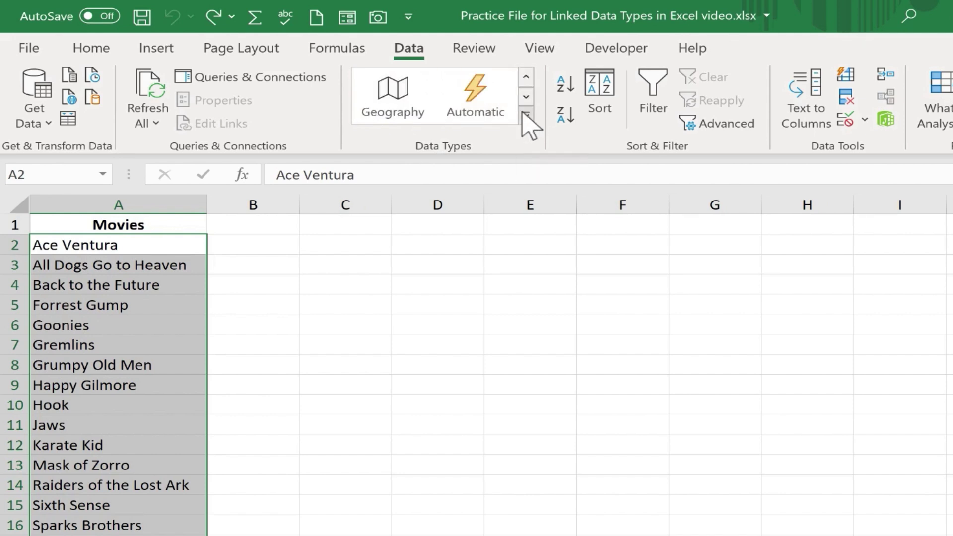
{"action": "left_click", "coordinate": [526, 116]}
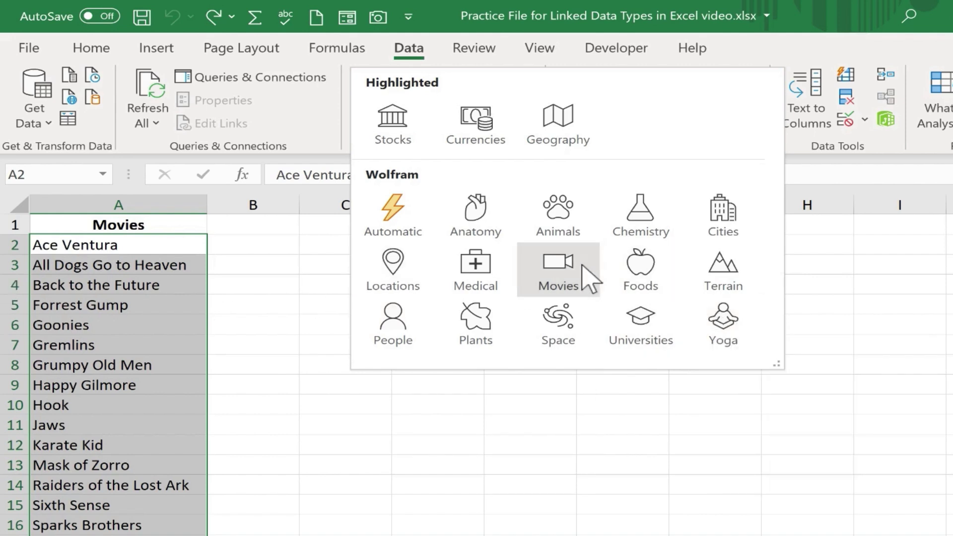
- Convert the titles to the Movies data type, backing out of an accidental Medical pick
{"action": "left_click", "coordinate": [555, 267]}
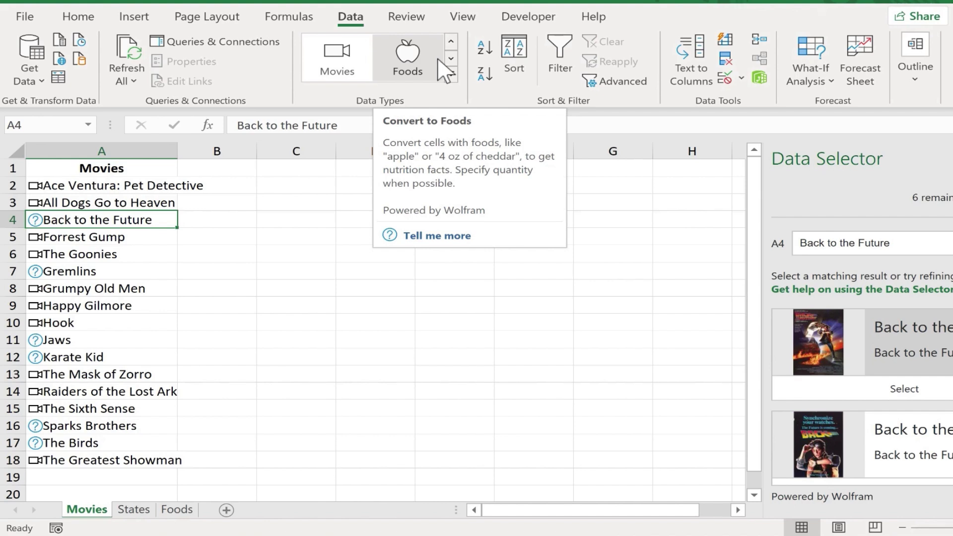
{"action": "left_click", "coordinate": [451, 76]}
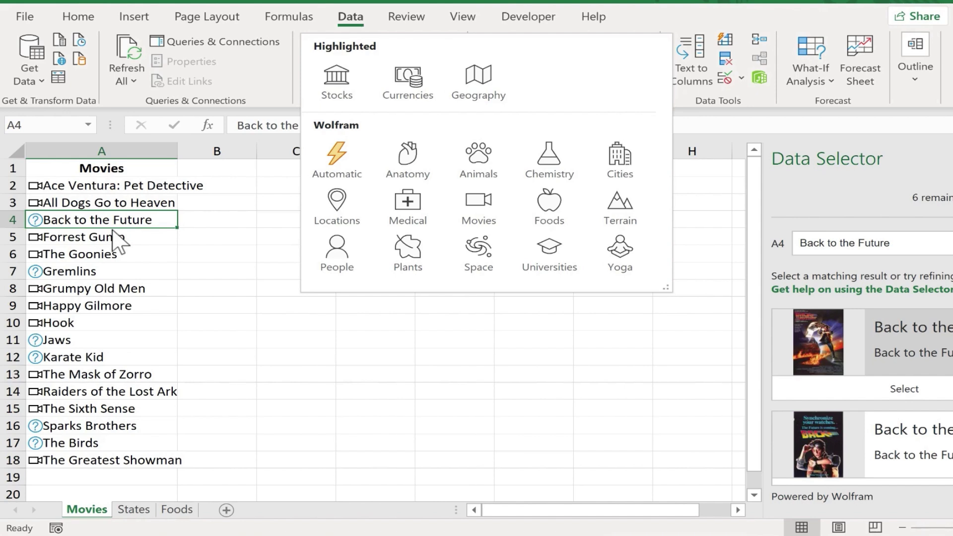
{"action": "left_click", "coordinate": [432, 191]}
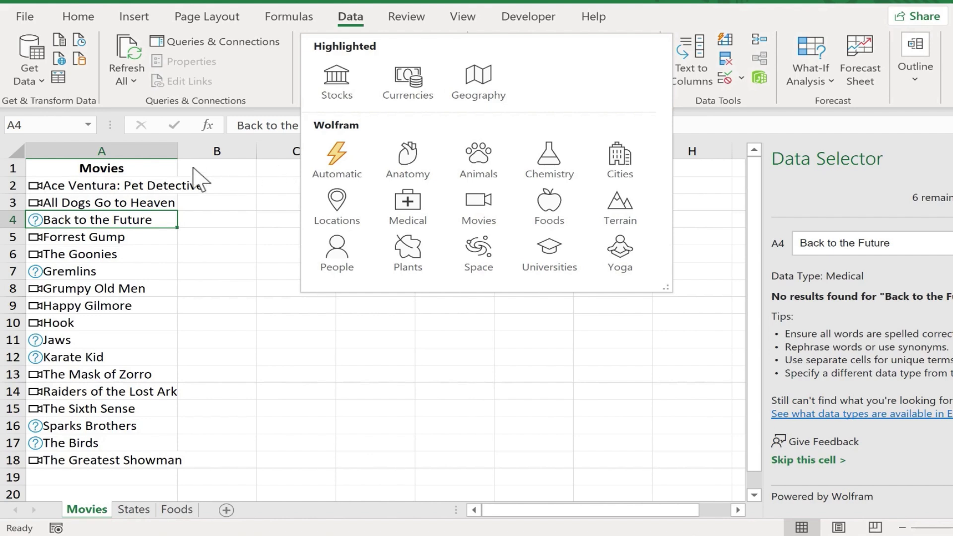
{"action": "key", "text": "Escape"}
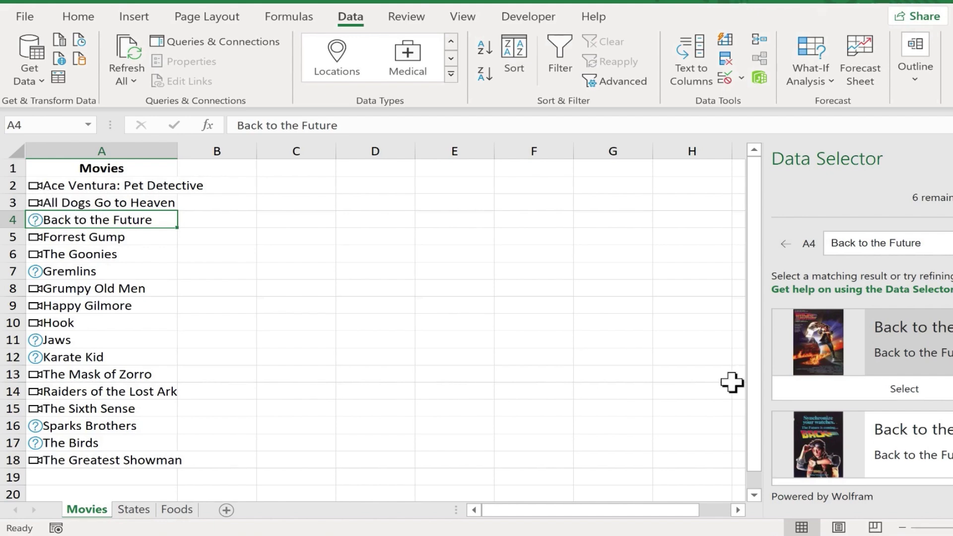
- Link A4, A7, A11 and A12 to Back to the Future (1985), Gremlins, Jaws (1975) and The Karate Kid (2010)
{"action": "scroll", "coordinate": [882, 347], "scroll_direction": "down", "scroll_amount": 2}
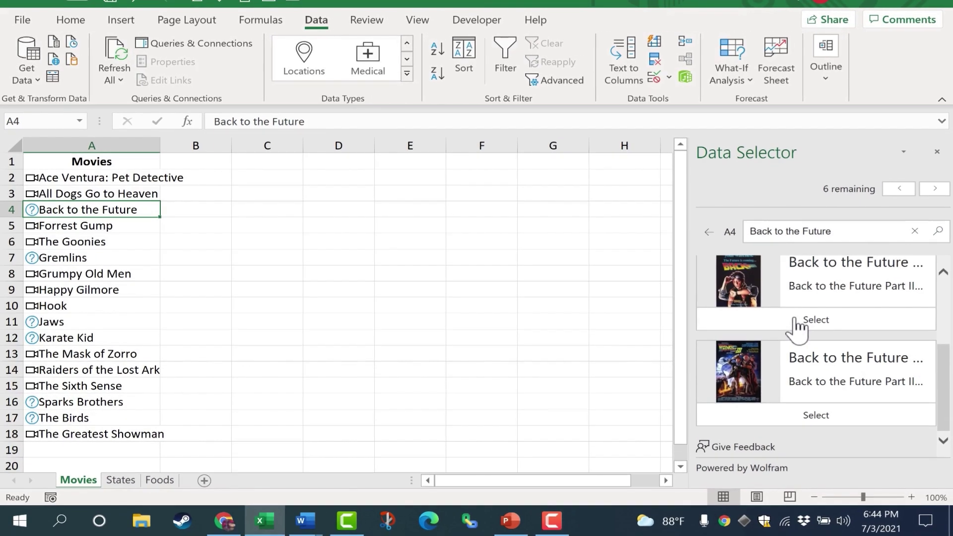
{"action": "scroll", "coordinate": [863, 341], "scroll_direction": "up", "scroll_amount": 2}
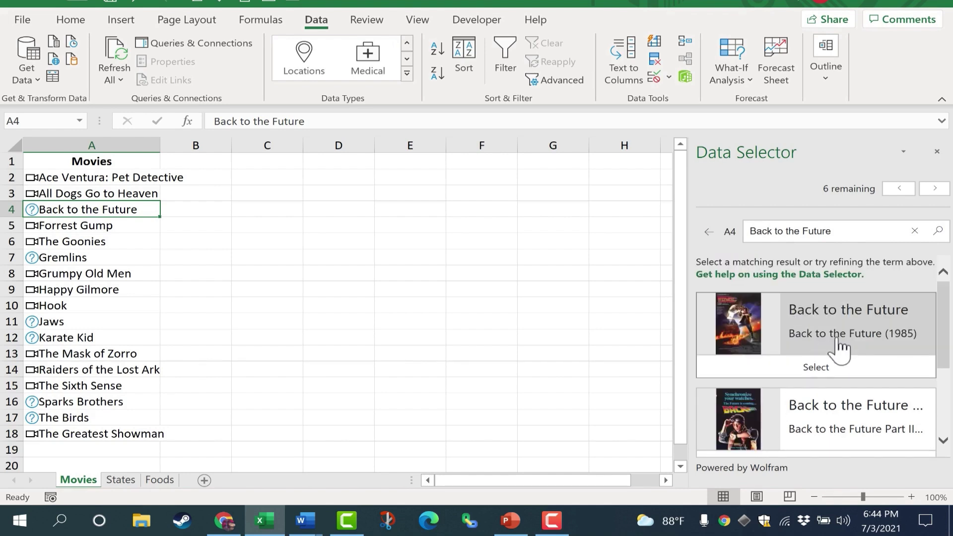
{"action": "left_click", "coordinate": [859, 322]}
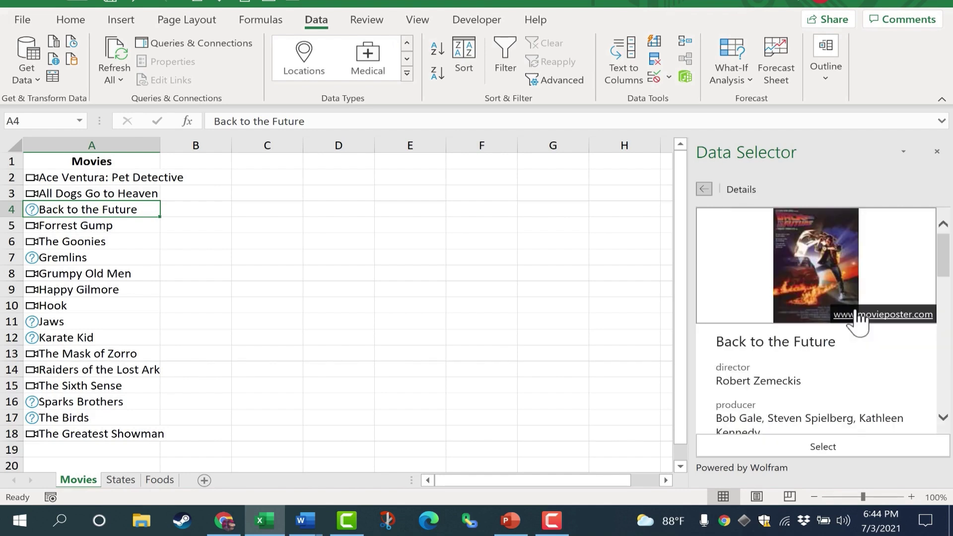
{"action": "left_click", "coordinate": [827, 448]}
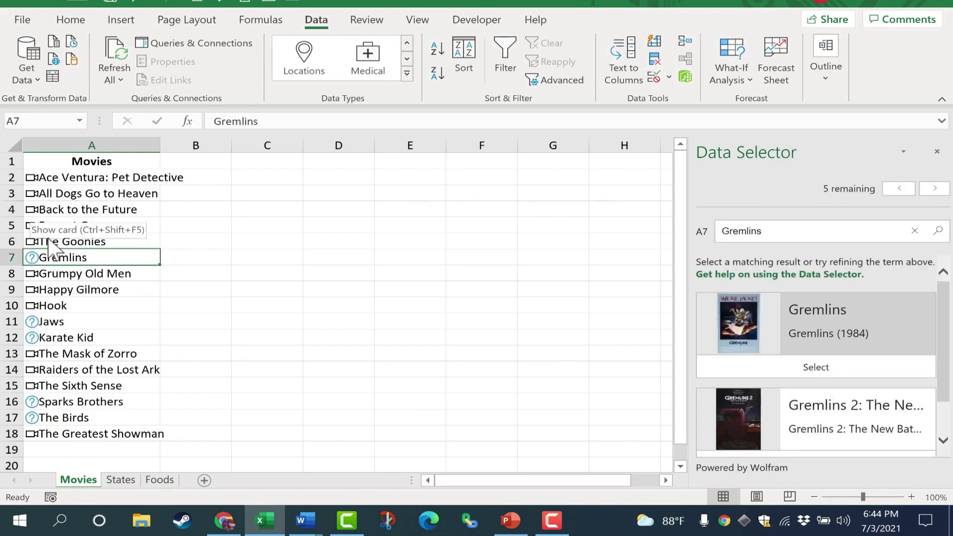
{"action": "left_click", "coordinate": [865, 323]}
{"action": "left_click", "coordinate": [836, 453]}
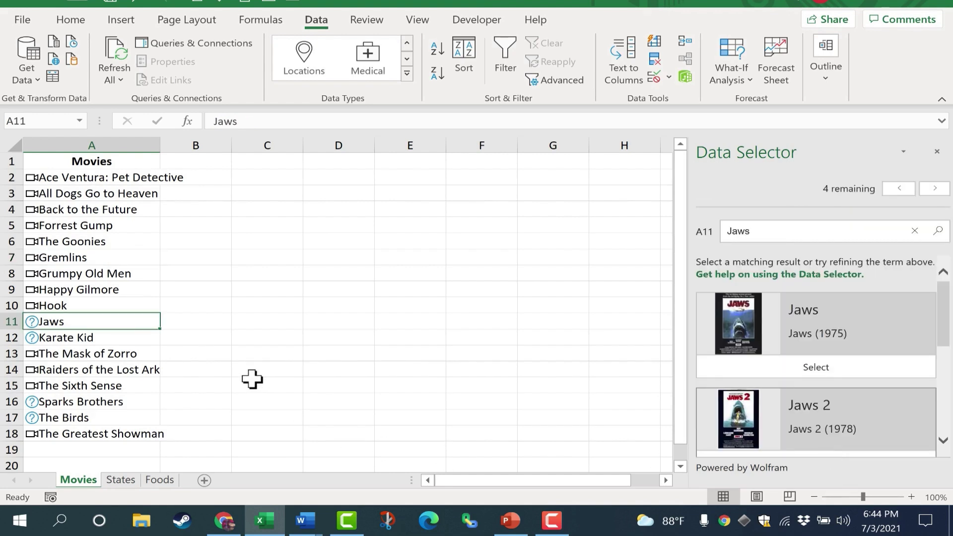
{"action": "left_click", "coordinate": [888, 317]}
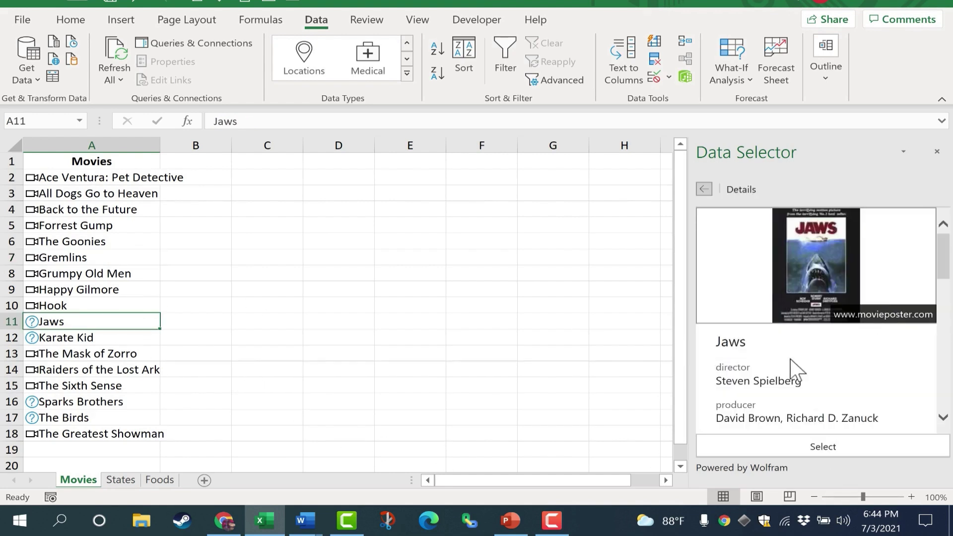
{"action": "left_click", "coordinate": [809, 449]}
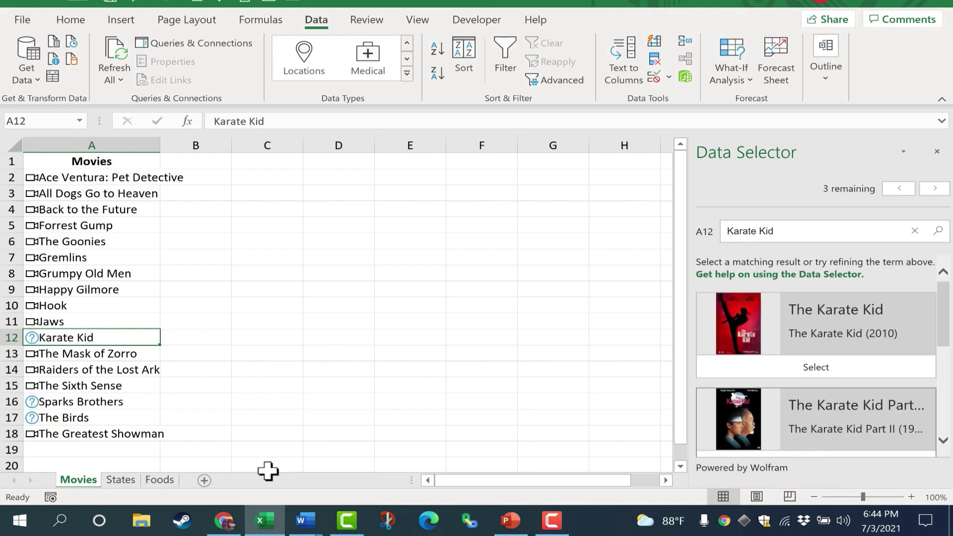
{"action": "left_click", "coordinate": [868, 325]}
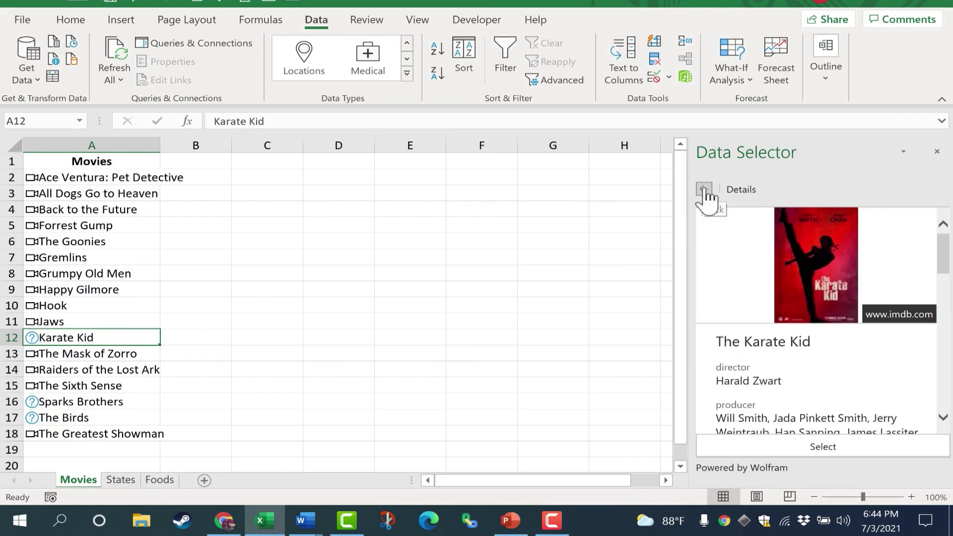
{"action": "left_click", "coordinate": [704, 187]}
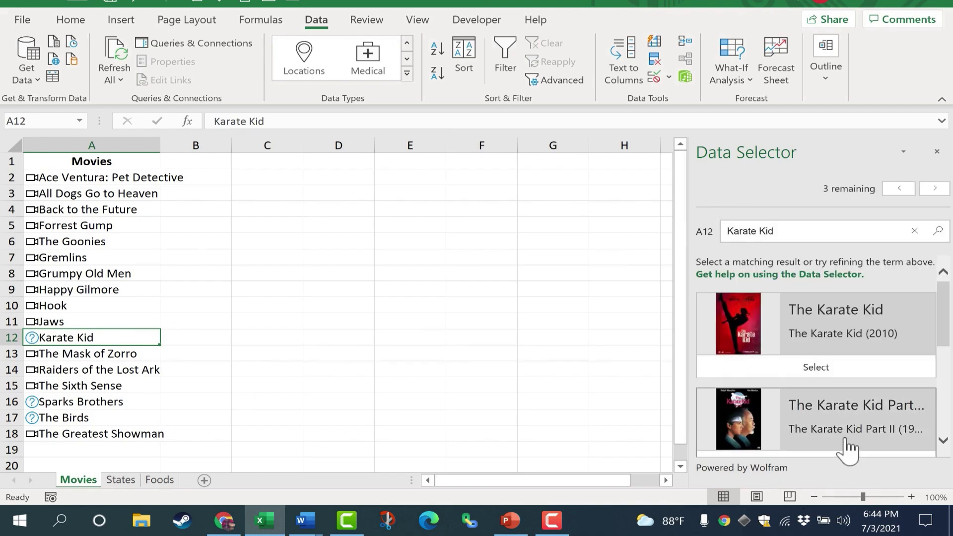
{"action": "left_click", "coordinate": [816, 367]}
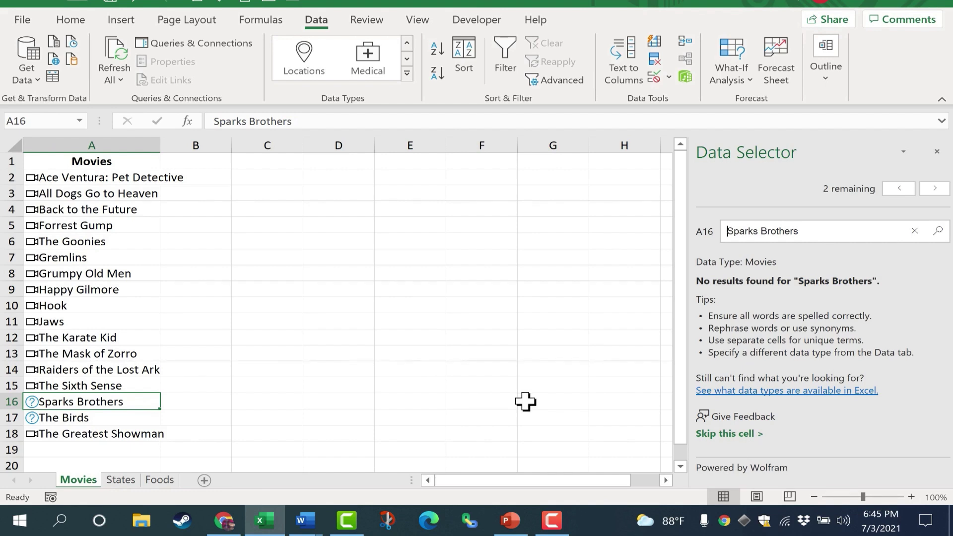
- Start editing The Birds in A17, then cancel so the title stays unchanged
{"action": "left_click", "coordinate": [73, 418]}
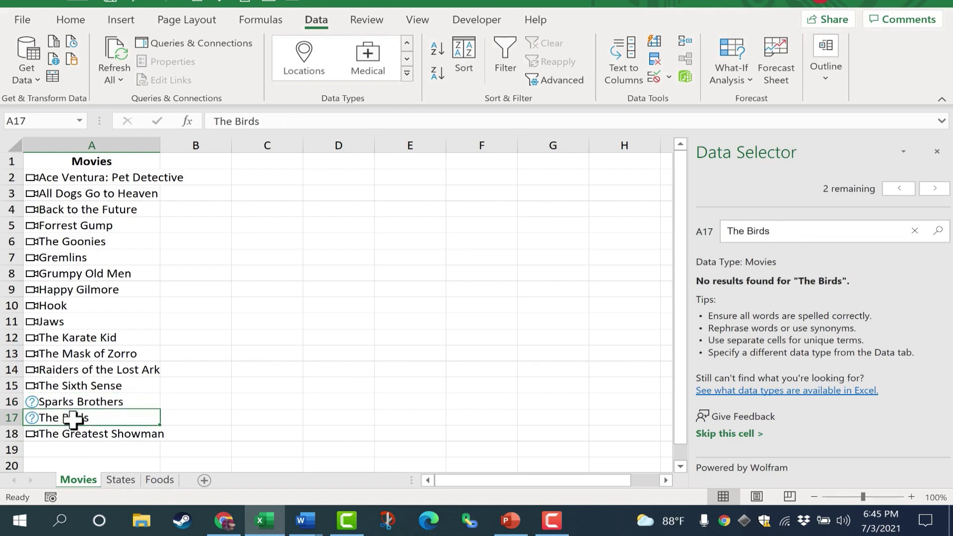
{"action": "double_click", "coordinate": [53, 419]}
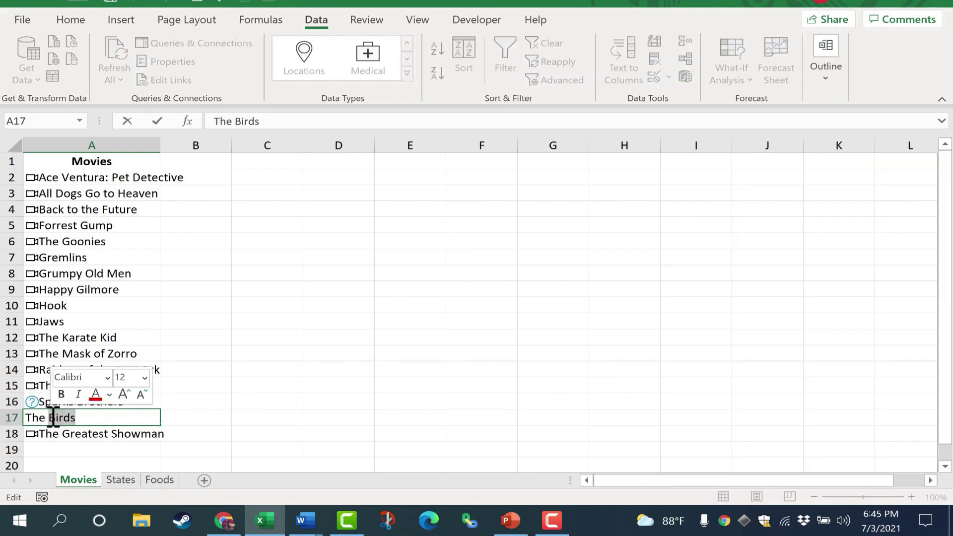
{"action": "left_click", "coordinate": [53, 418]}
{"action": "key", "text": "BackSpace"}
{"action": "key", "text": "BackSpace"}
{"action": "key", "text": "BackSpace"}
{"action": "key", "text": "BackSpace"}
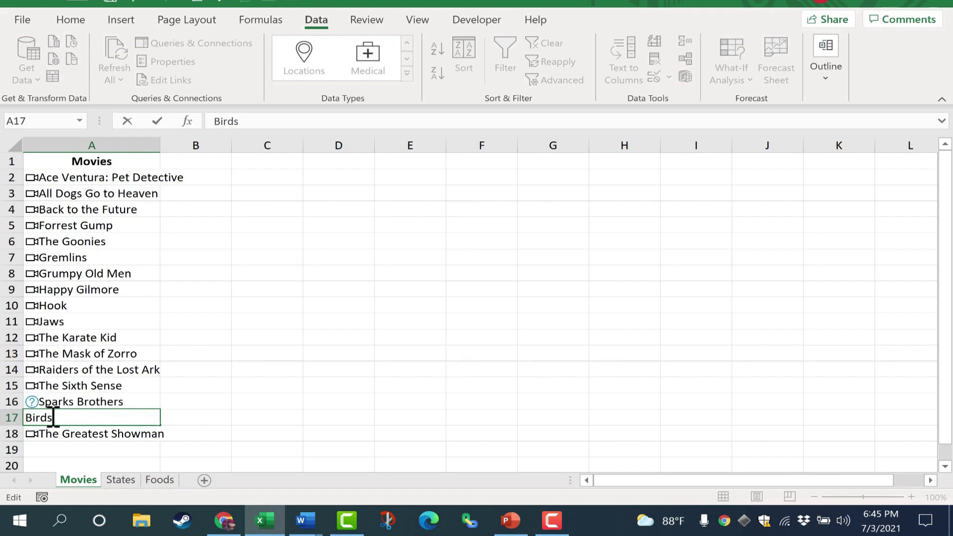
{"action": "key", "text": "Escape"}
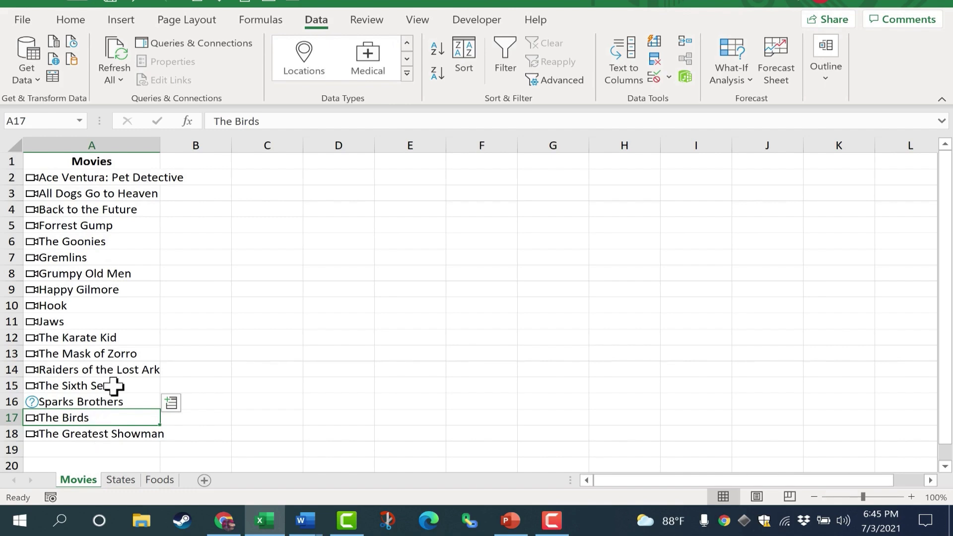
- Select the titles in A2:A18 and insert each movie's genre field into column B
{"action": "left_click", "coordinate": [141, 175]}
{"action": "left_click_drag", "start_coordinate": [140, 175], "coordinate": [111, 210]}
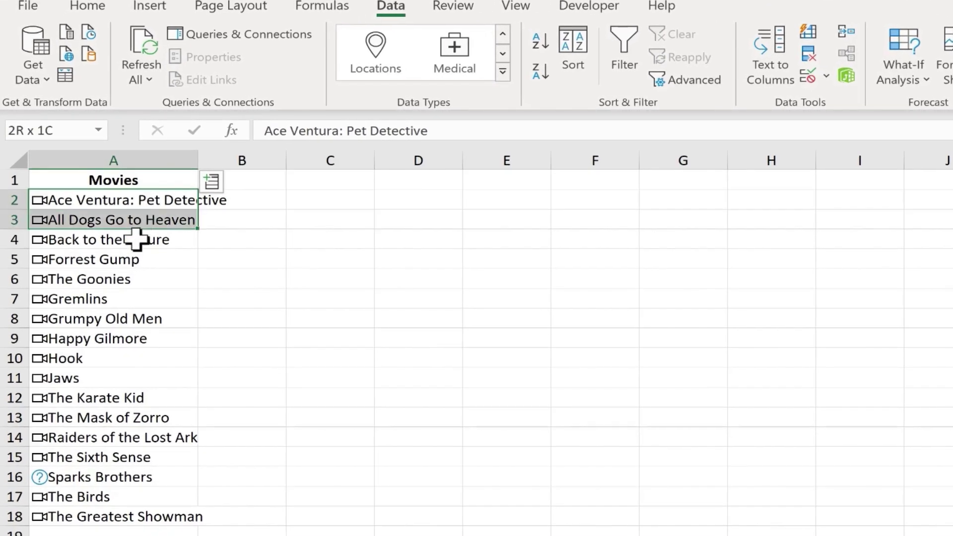
{"action": "left_click_drag", "start_coordinate": [136, 239], "coordinate": [133, 516]}
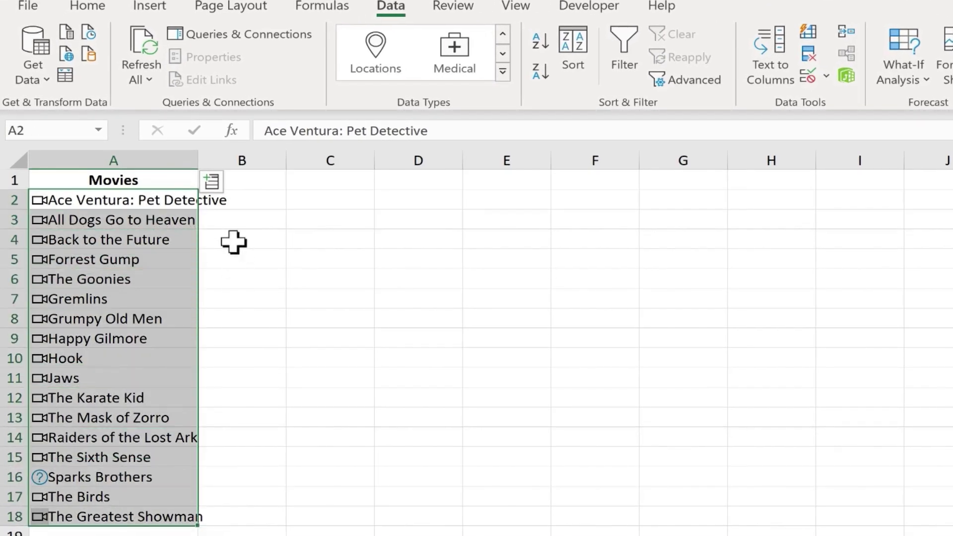
{"action": "left_click", "coordinate": [211, 184]}
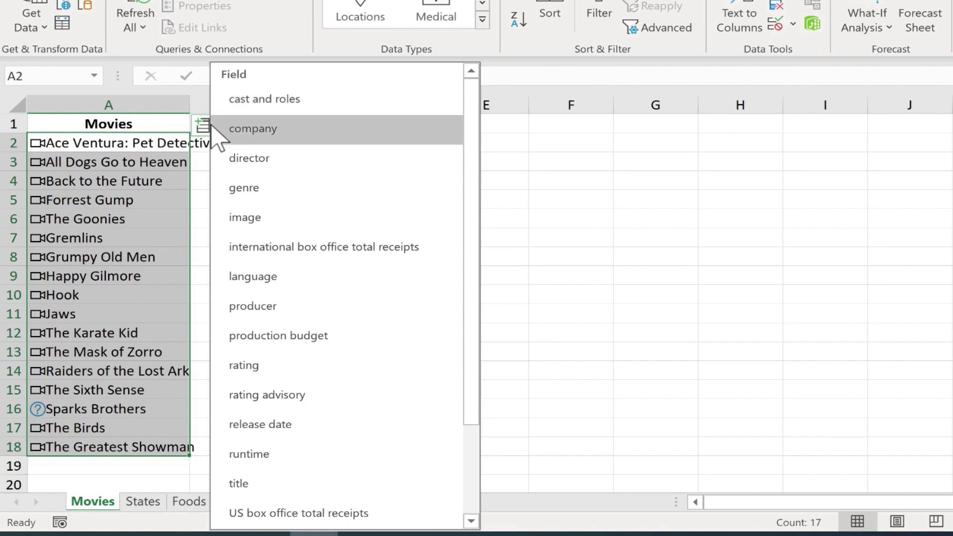
{"action": "left_click", "coordinate": [254, 189]}
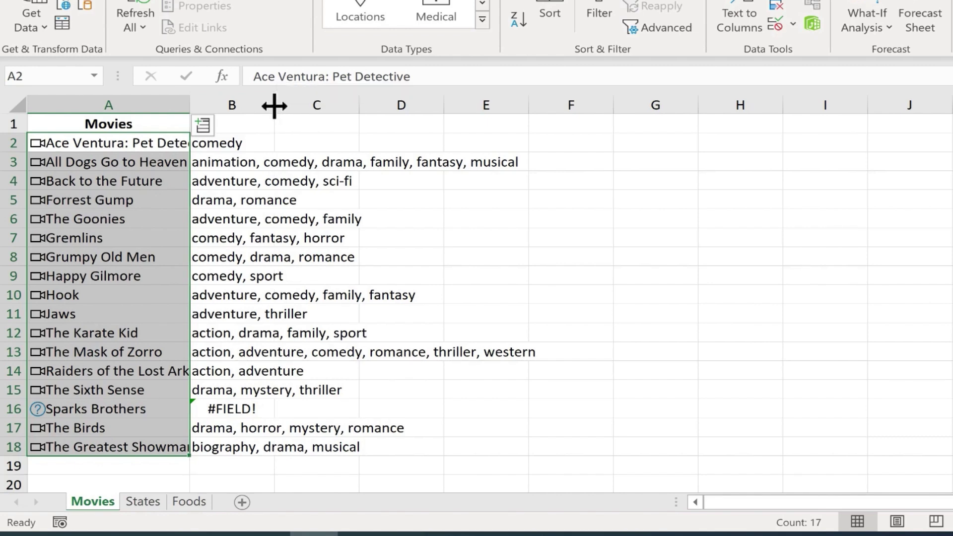
- Autofit column B and add each movie's poster image field in column C
{"action": "double_click", "coordinate": [274, 106]}
{"action": "left_click", "coordinate": [278, 102]}
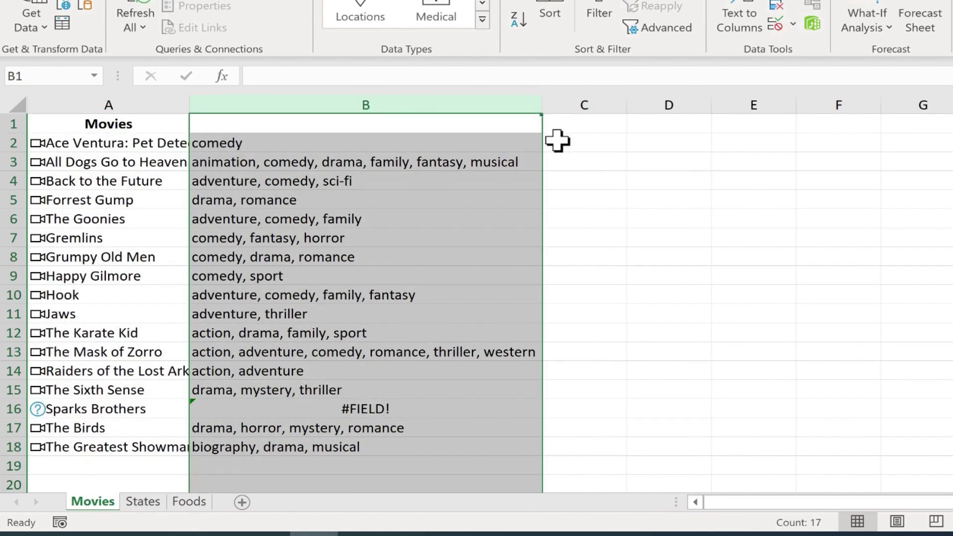
{"action": "left_click_drag", "start_coordinate": [127, 141], "coordinate": [73, 459]}
{"action": "left_click", "coordinate": [202, 126]}
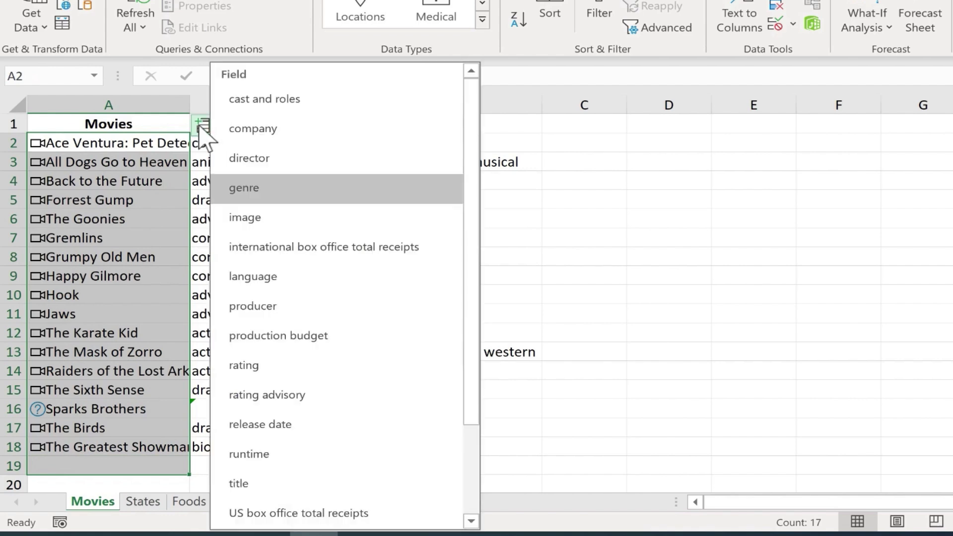
{"action": "left_click", "coordinate": [277, 216]}
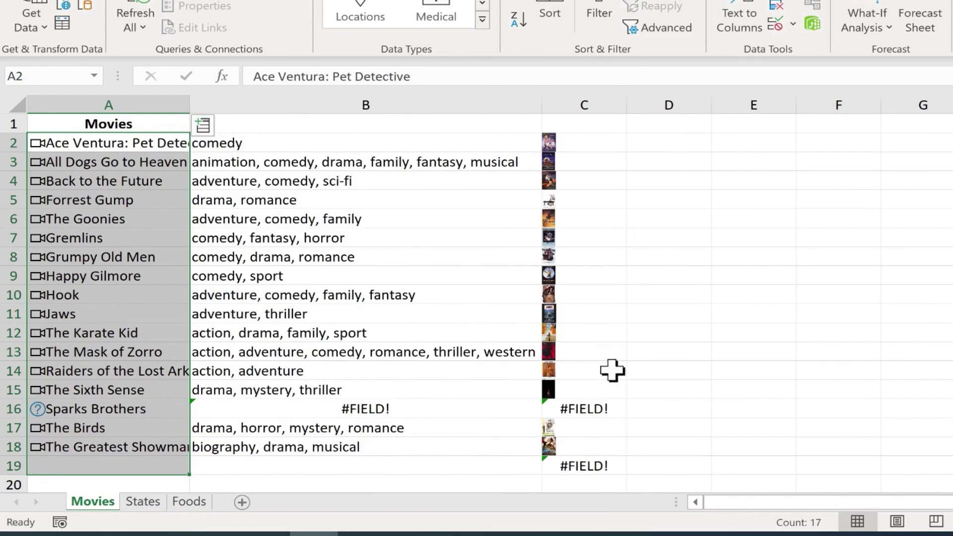
- Add release date, director and international box office receipts fields, then autofit columns E and F
{"action": "left_click_drag", "start_coordinate": [110, 143], "coordinate": [117, 442]}
{"action": "left_click", "coordinate": [202, 125]}
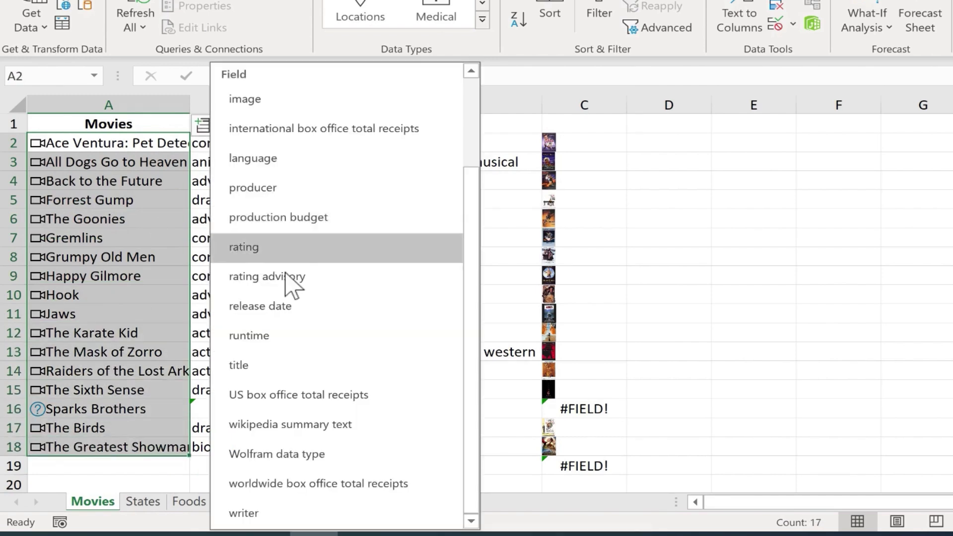
{"action": "left_click", "coordinate": [280, 308]}
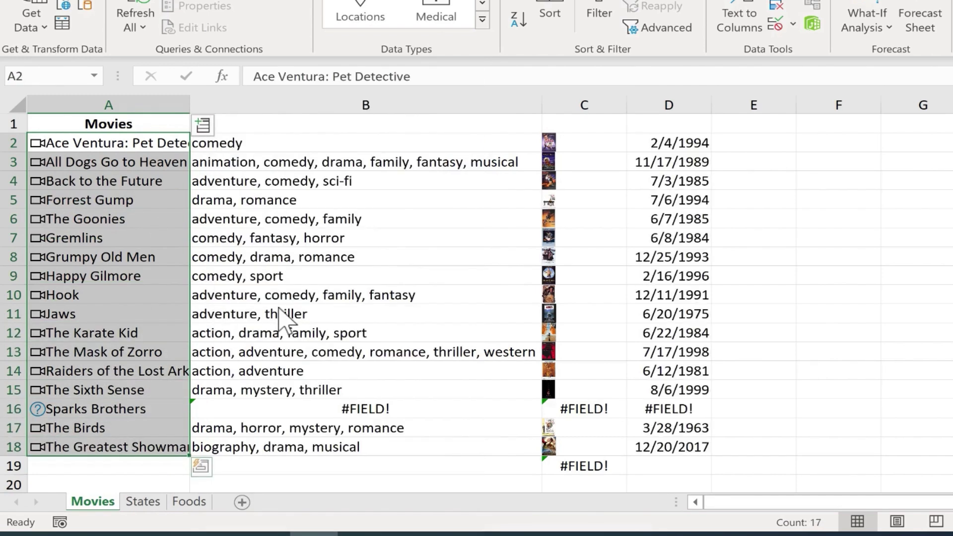
{"action": "left_click", "coordinate": [202, 125]}
{"action": "left_click", "coordinate": [313, 157]}
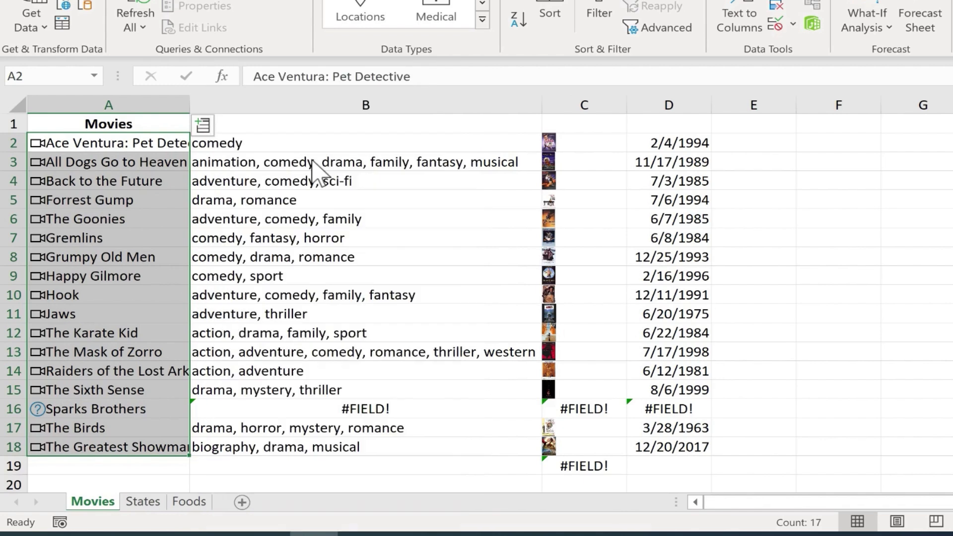
{"action": "left_click", "coordinate": [202, 126]}
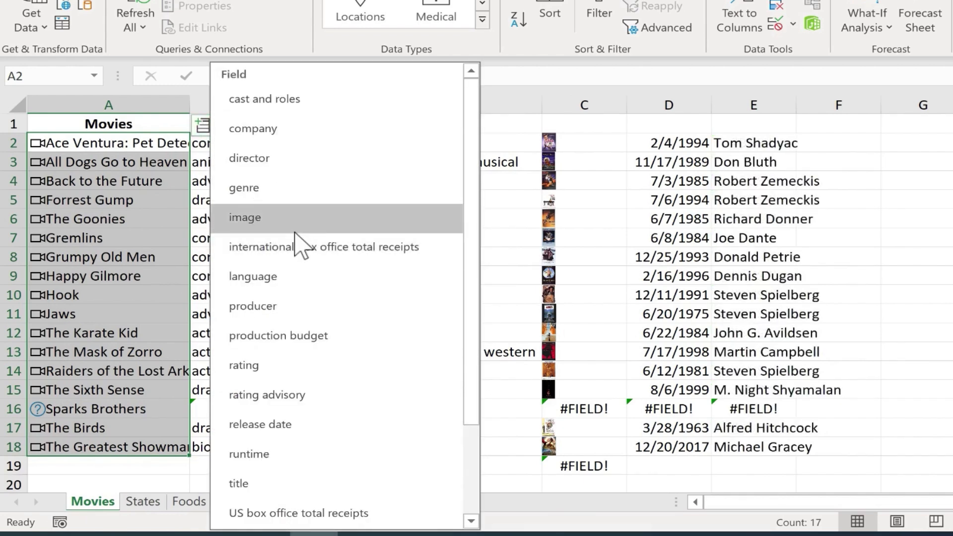
{"action": "left_click", "coordinate": [299, 246]}
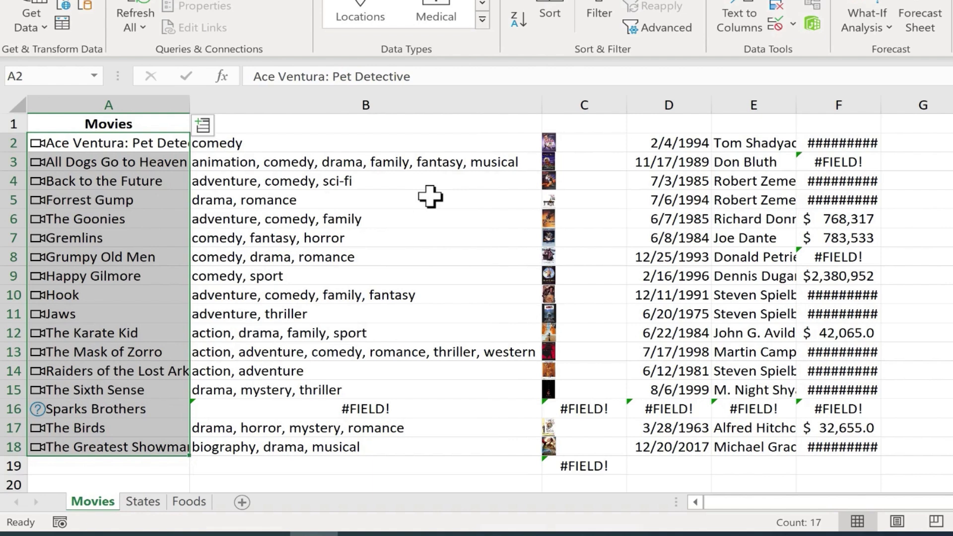
{"action": "double_click", "coordinate": [880, 105]}
{"action": "double_click", "coordinate": [796, 104]}
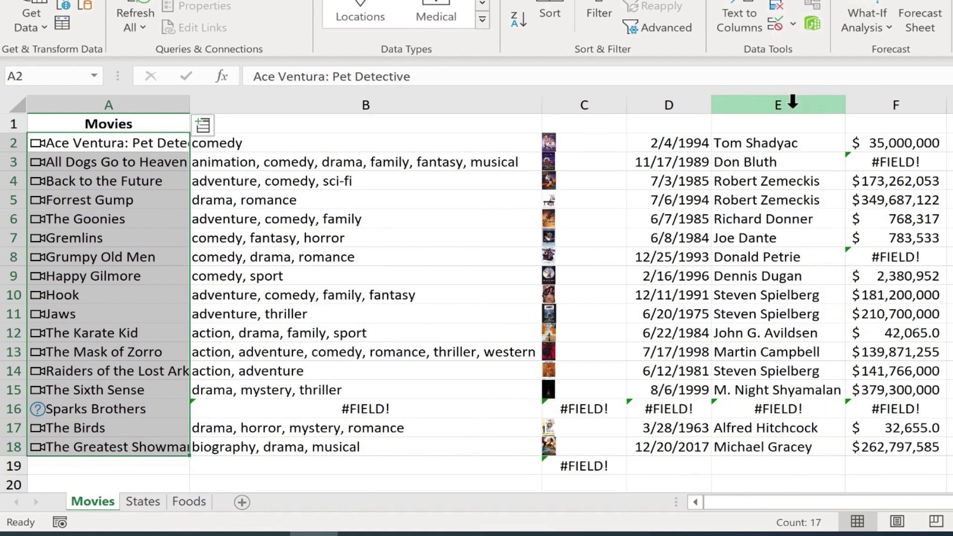
{"action": "left_click", "coordinate": [309, 123]}
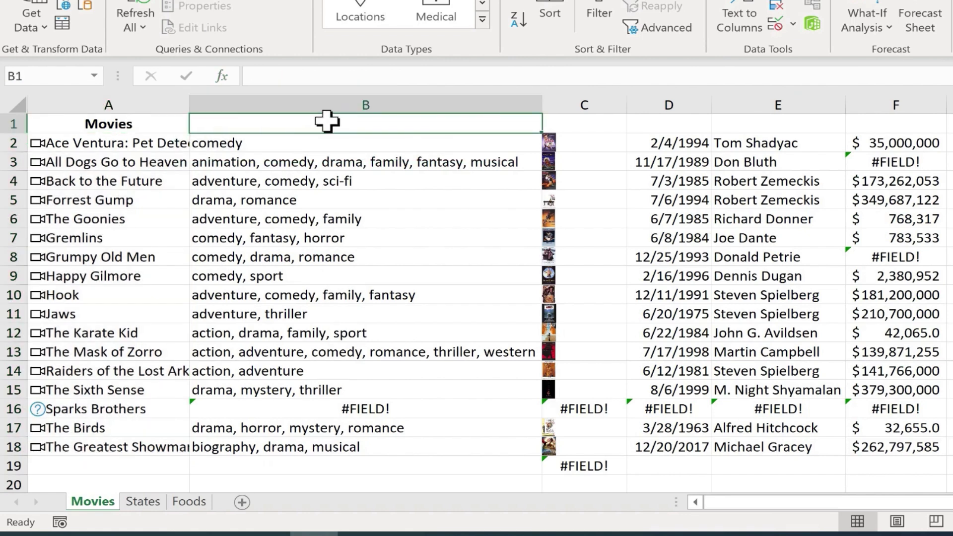
- Enter the Genre, Image and Release Date headers and make row 1 bold and centred
{"action": "type", "text": "Genre"}
{"action": "key", "text": "Tab"}
{"action": "type", "text": "Image"}
{"action": "key", "text": "Tab"}
{"action": "type", "text": "Release Date"}
{"action": "key", "text": "Tab"}
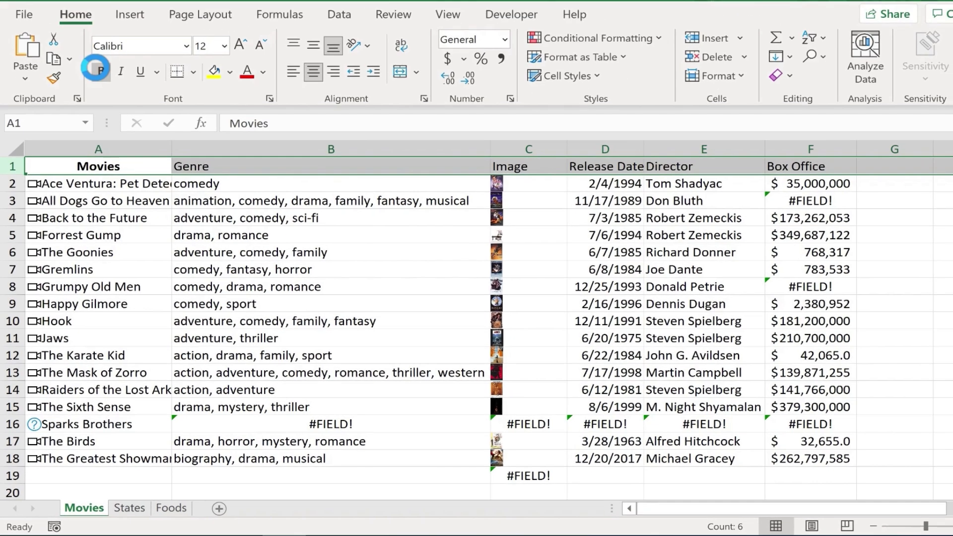
{"action": "left_click", "coordinate": [94, 69]}
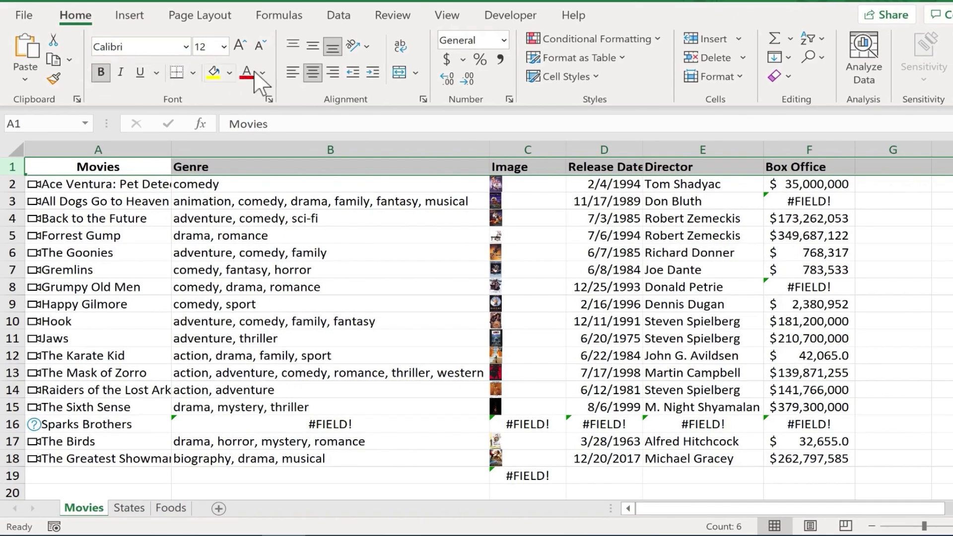
{"action": "left_click", "coordinate": [312, 73]}
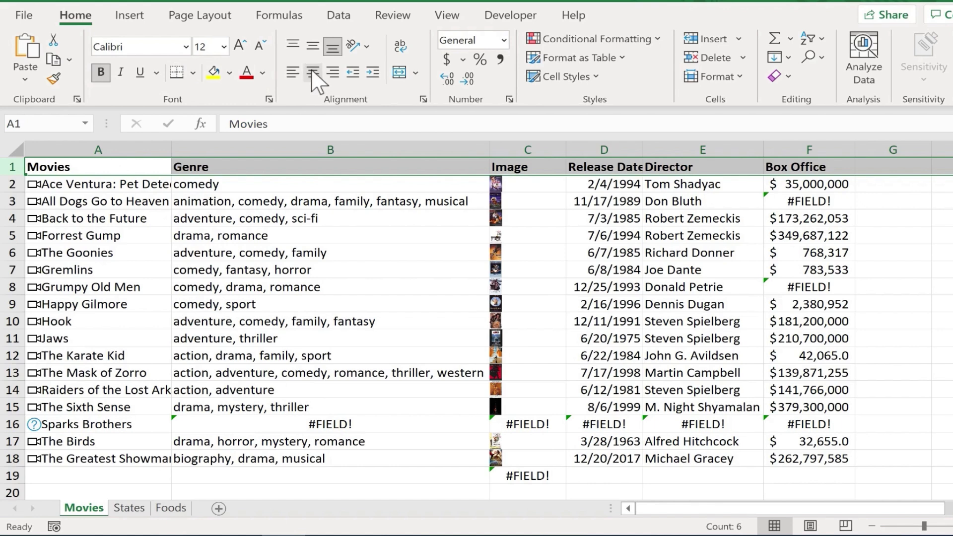
{"action": "left_click", "coordinate": [312, 73]}
- Delete the stray formula in C19 to clear its error
{"action": "left_click", "coordinate": [892, 321]}
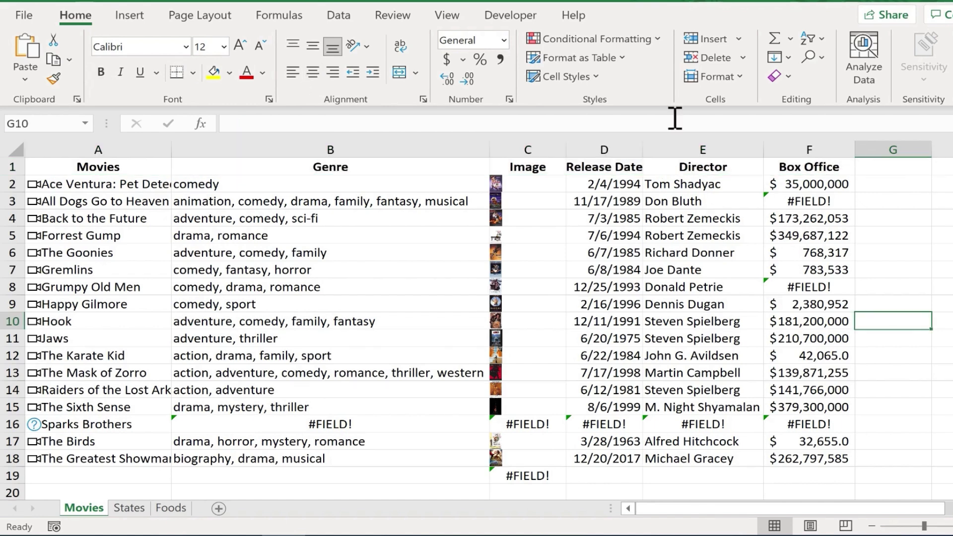
{"action": "left_click", "coordinate": [562, 475]}
{"action": "key", "text": "F2"}
{"action": "key", "text": "BackSpace"}
{"action": "key", "text": "BackSpace"}
{"action": "key", "text": "BackSpace"}
{"action": "key", "text": "BackSpace"}
{"action": "key", "text": "BackSpace"}
{"action": "key", "text": "BackSpace"}
{"action": "key", "text": "BackSpace"}
{"action": "key", "text": "BackSpace"}
{"action": "key", "text": "BackSpace"}
{"action": "key", "text": "BackSpace"}
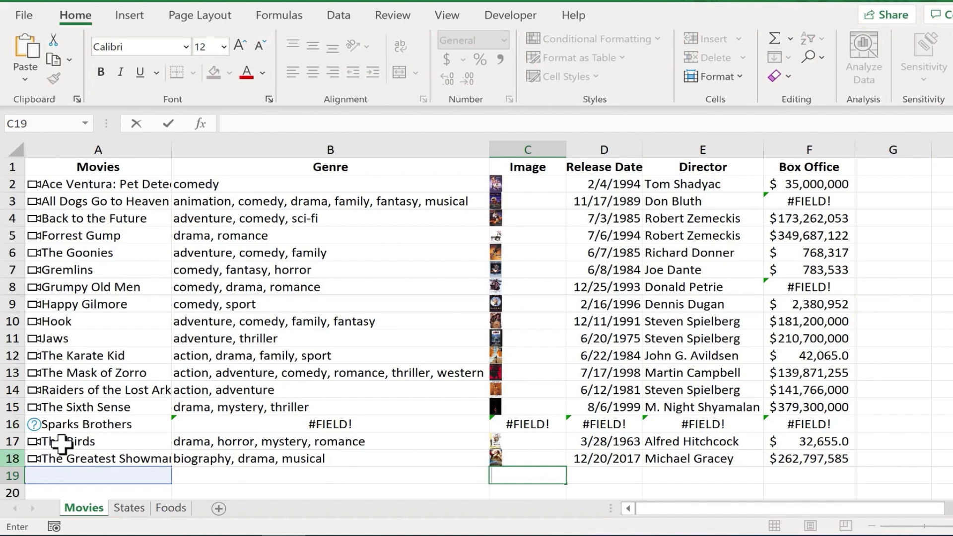
- Delete the #FIELD! formulas in F3 and F8, leaving F16 unchanged after inspecting it
{"action": "left_click", "coordinate": [823, 206]}
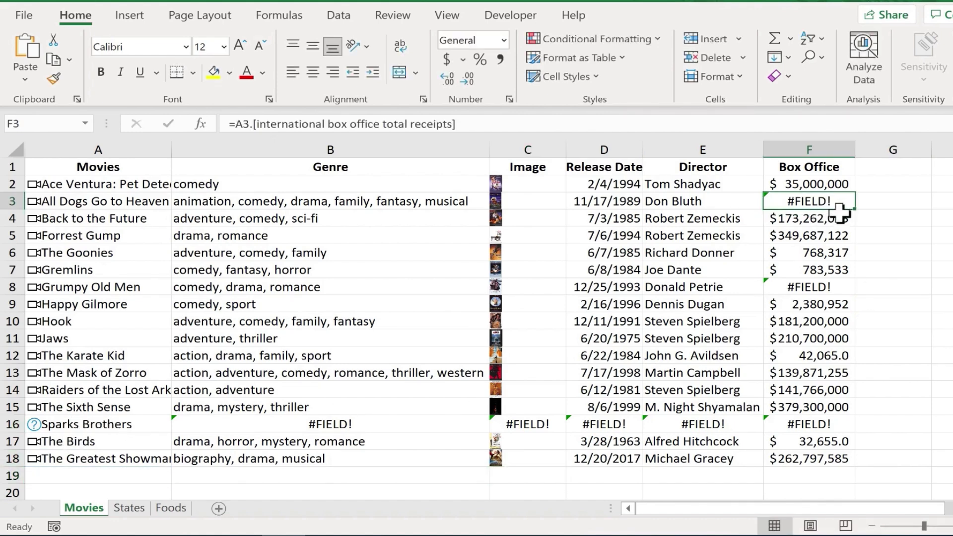
{"action": "key", "text": "F2"}
{"action": "key", "text": "BackSpace"}
{"action": "key", "text": "BackSpace"}
{"action": "key", "text": "BackSpace"}
{"action": "key", "text": "BackSpace"}
{"action": "key", "text": "BackSpace"}
{"action": "key", "text": "BackSpace"}
{"action": "key", "text": "BackSpace"}
{"action": "key", "text": "BackSpace"}
{"action": "key", "text": "BackSpace"}
{"action": "key", "text": "BackSpace"}
{"action": "key", "text": "BackSpace"}
{"action": "key", "text": "BackSpace"}
{"action": "key", "text": "BackSpace"}
{"action": "key", "text": "BackSpace"}
{"action": "key", "text": "BackSpace"}
{"action": "key", "text": "BackSpace"}
{"action": "key", "text": "BackSpace"}
{"action": "key", "text": "BackSpace"}
{"action": "key", "text": "BackSpace"}
{"action": "key", "text": "BackSpace"}
{"action": "left_click", "coordinate": [823, 289]}
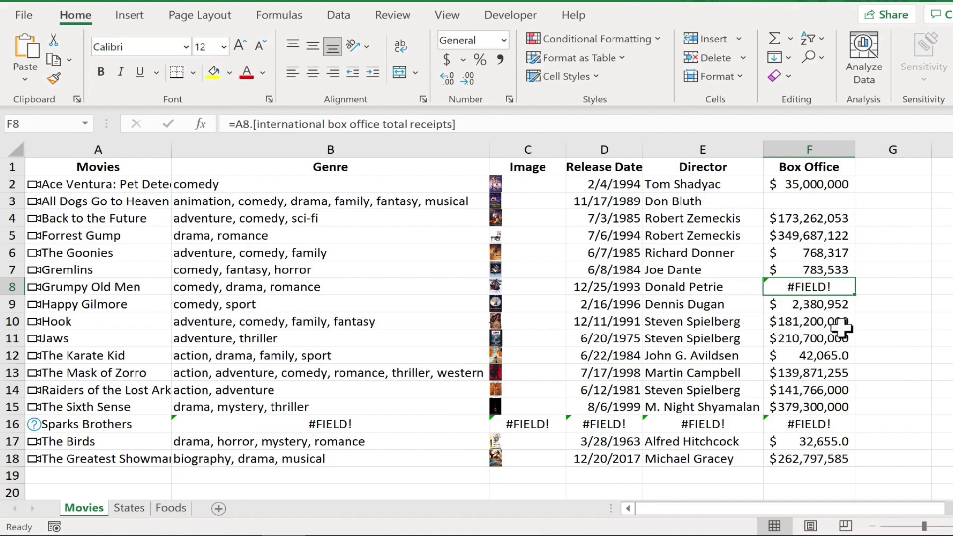
{"action": "key", "text": "F2"}
{"action": "key", "text": "BackSpace"}
{"action": "key", "text": "BackSpace"}
{"action": "key", "text": "BackSpace"}
{"action": "key", "text": "BackSpace"}
{"action": "key", "text": "BackSpace"}
{"action": "key", "text": "BackSpace"}
{"action": "key", "text": "BackSpace"}
{"action": "key", "text": "BackSpace"}
{"action": "key", "text": "BackSpace"}
{"action": "key", "text": "BackSpace"}
{"action": "key", "text": "BackSpace"}
{"action": "key", "text": "BackSpace"}
{"action": "key", "text": "BackSpace"}
{"action": "key", "text": "BackSpace"}
{"action": "key", "text": "BackSpace"}
{"action": "key", "text": "BackSpace"}
{"action": "key", "text": "BackSpace"}
{"action": "key", "text": "BackSpace"}
{"action": "key", "text": "BackSpace"}
{"action": "key", "text": "BackSpace"}
{"action": "double_click", "coordinate": [829, 425]}
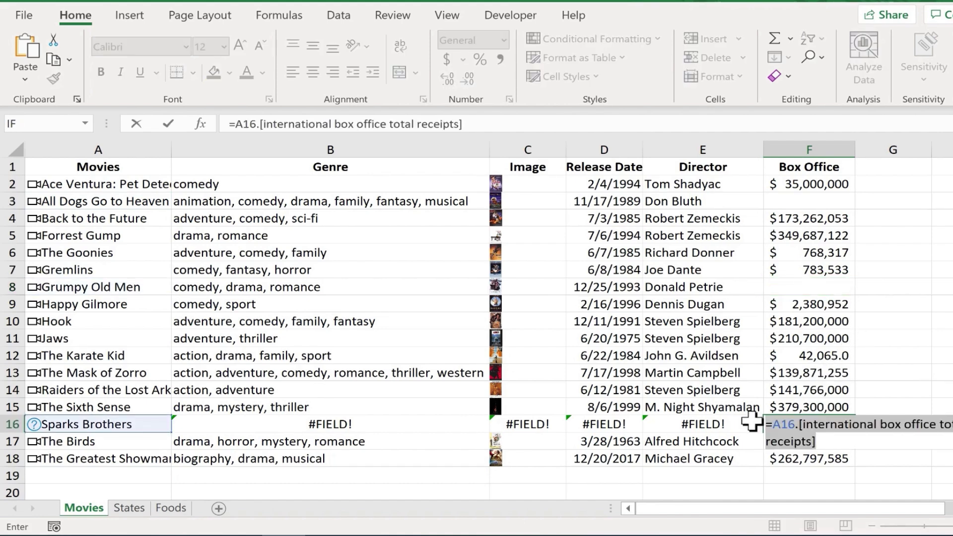
{"action": "key", "text": "Escape"}
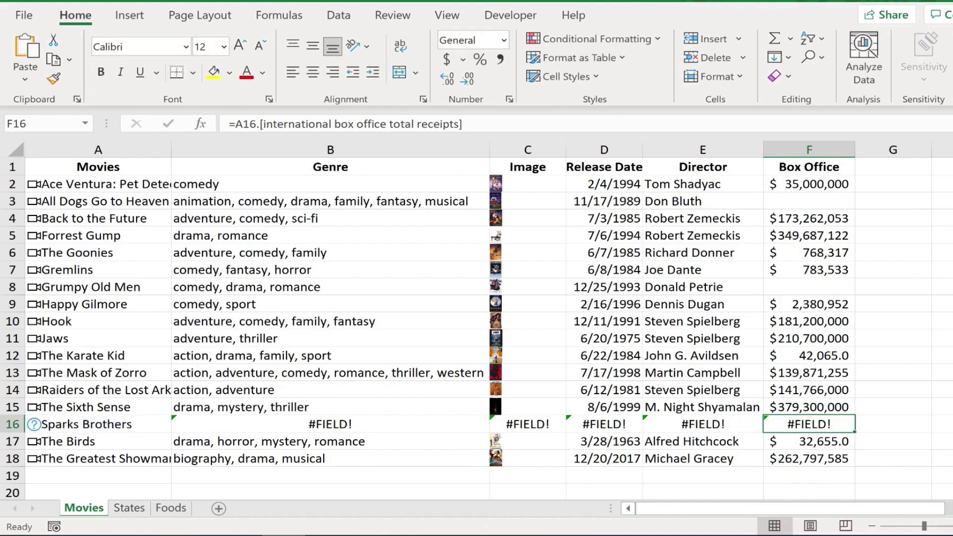
- On the States sheet, select the state names in A1:A21 and expand the full Data Types gallery
{"action": "left_click", "coordinate": [129, 509]}
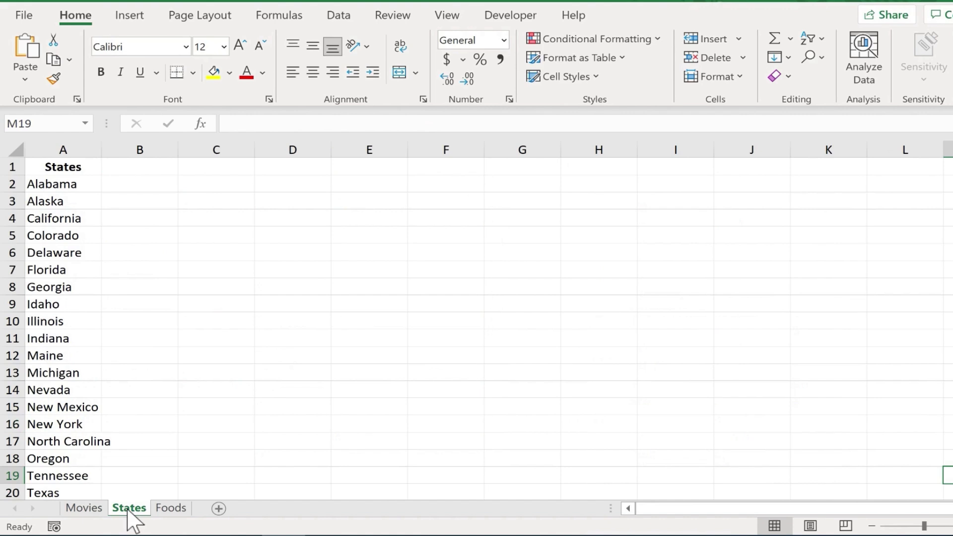
{"action": "left_click", "coordinate": [65, 184]}
{"action": "left_click_drag", "start_coordinate": [65, 185], "coordinate": [79, 419]}
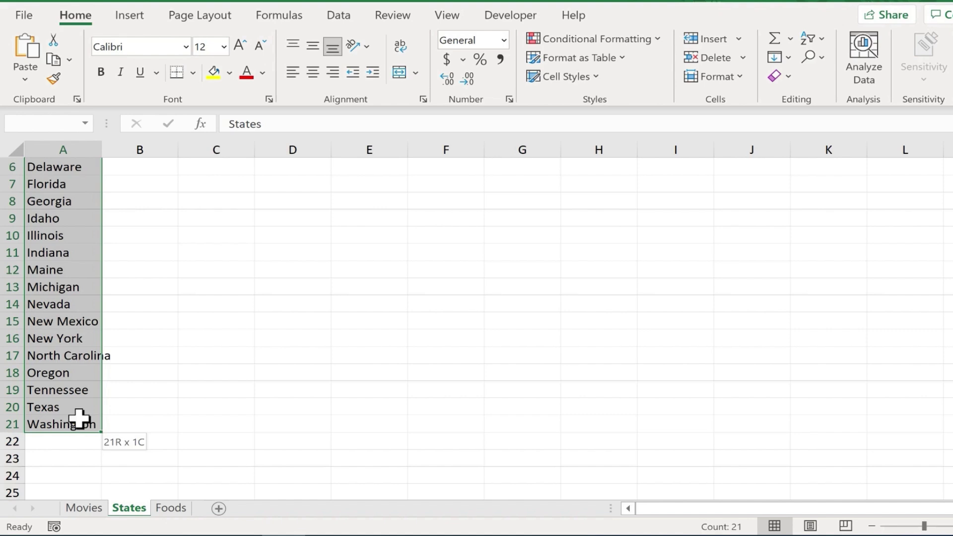
{"action": "scroll", "coordinate": [79, 420], "scroll_direction": "up", "scroll_amount": 2}
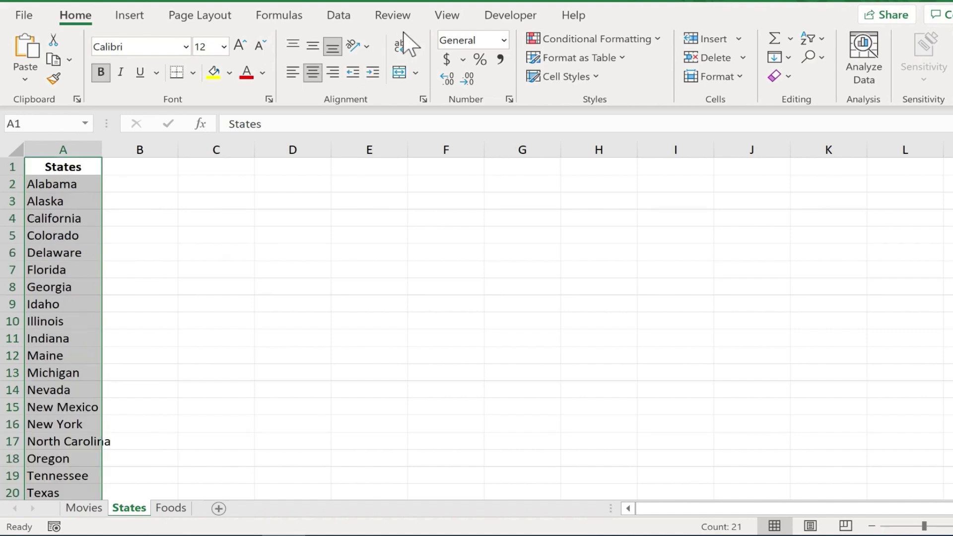
{"action": "left_click", "coordinate": [338, 16]}
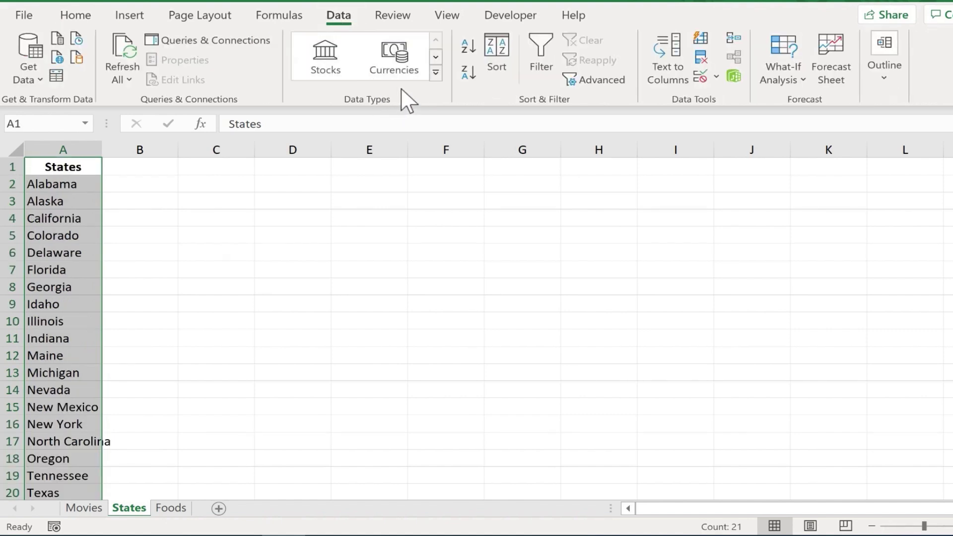
{"action": "left_click", "coordinate": [435, 69]}
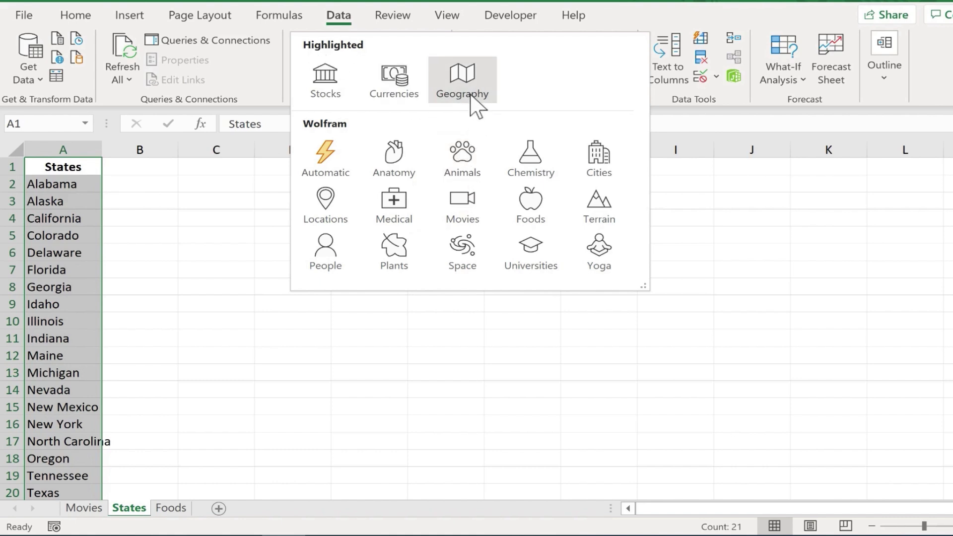
- Convert the state names to the Geography data type, dismissing the unmatched States header lookup
{"action": "left_click", "coordinate": [468, 98]}
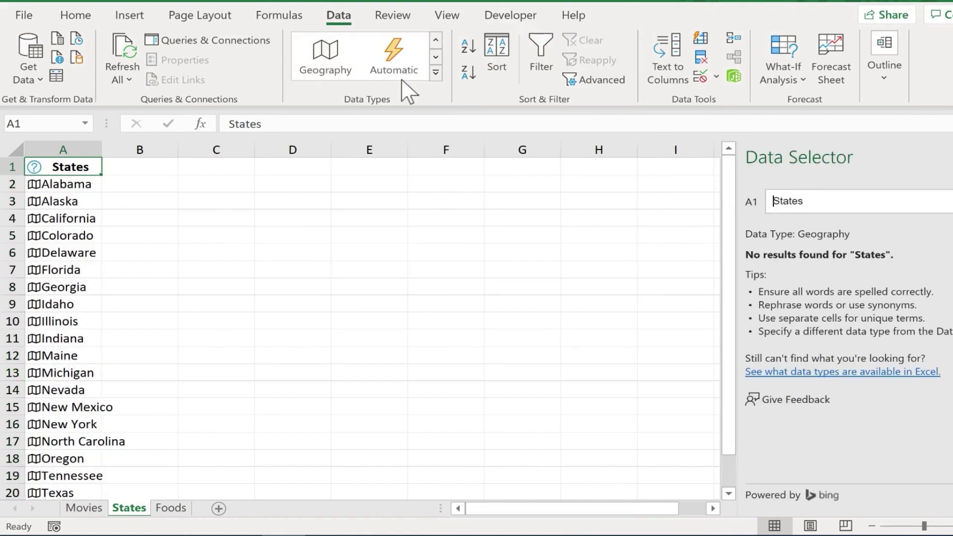
{"action": "scroll", "coordinate": [73, 231], "scroll_direction": "down", "scroll_amount": 8}
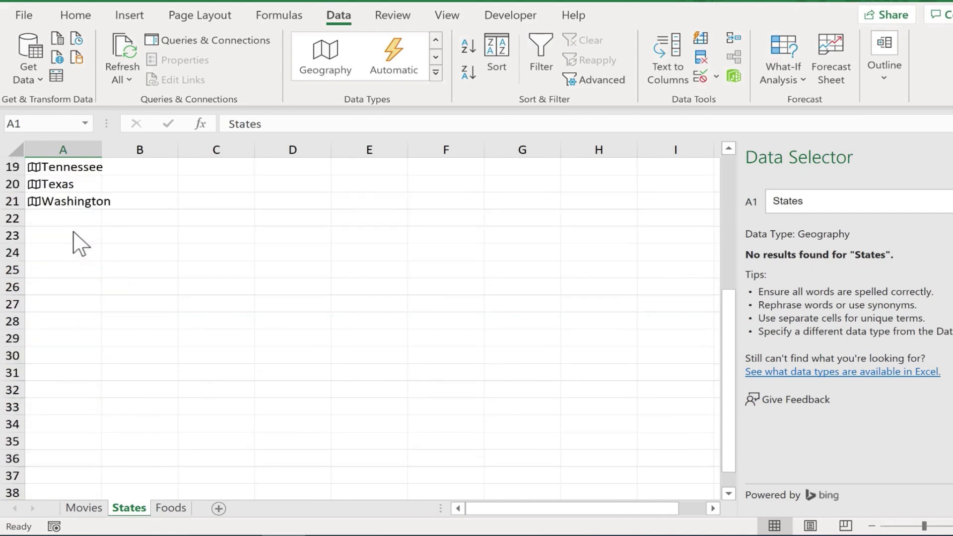
{"action": "scroll", "coordinate": [73, 231], "scroll_direction": "up", "scroll_amount": 6}
{"action": "scroll", "coordinate": [80, 243], "scroll_direction": "up", "scroll_amount": 2}
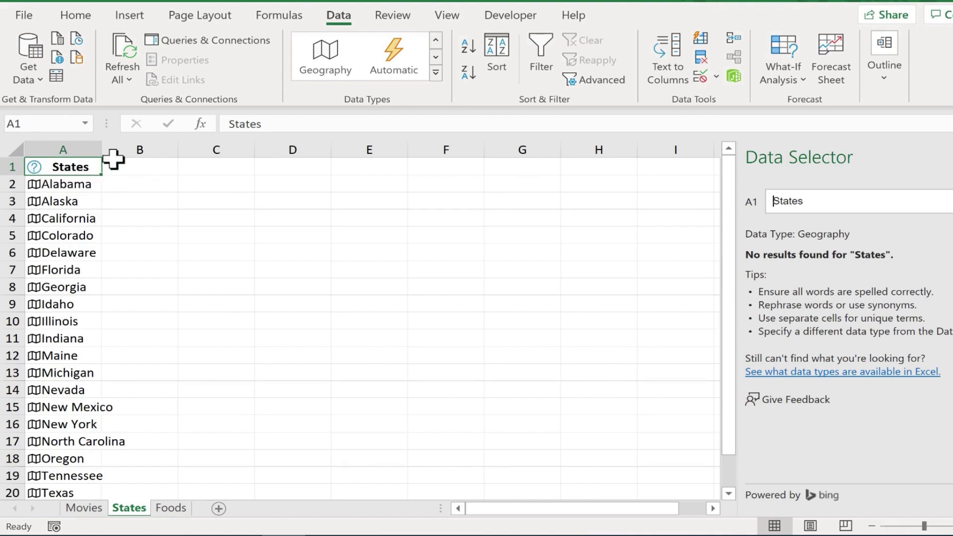
{"action": "key", "text": "Down"}
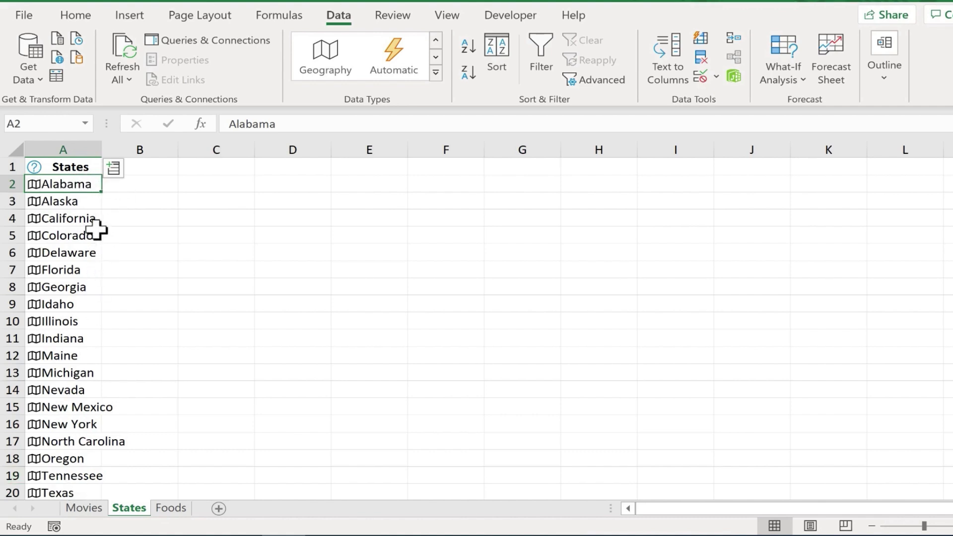
- Insert Alabama's Largest city field, Birmingham, into B2, then reselect the states A2:A21
{"action": "left_click", "coordinate": [113, 169]}
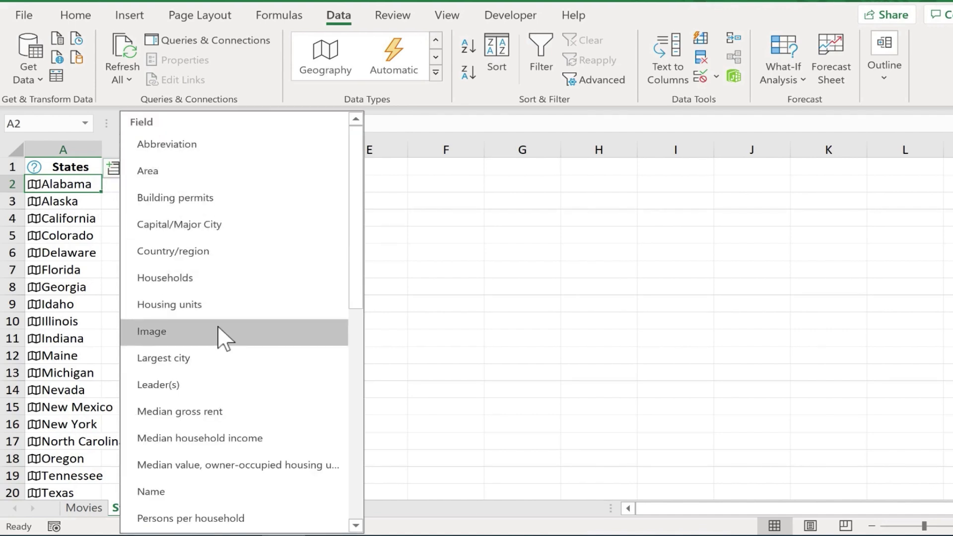
{"action": "scroll", "coordinate": [222, 335], "scroll_direction": "down", "scroll_amount": 2}
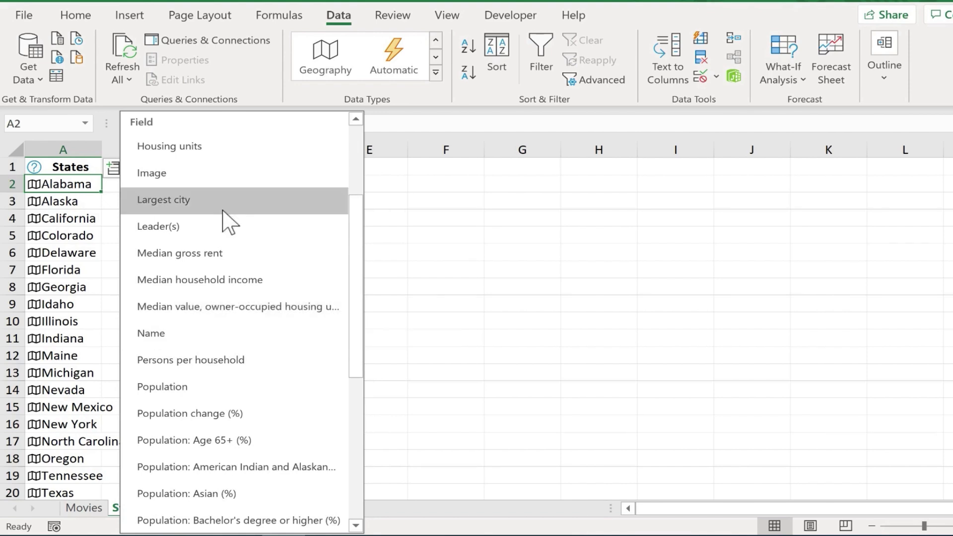
{"action": "left_click", "coordinate": [203, 201]}
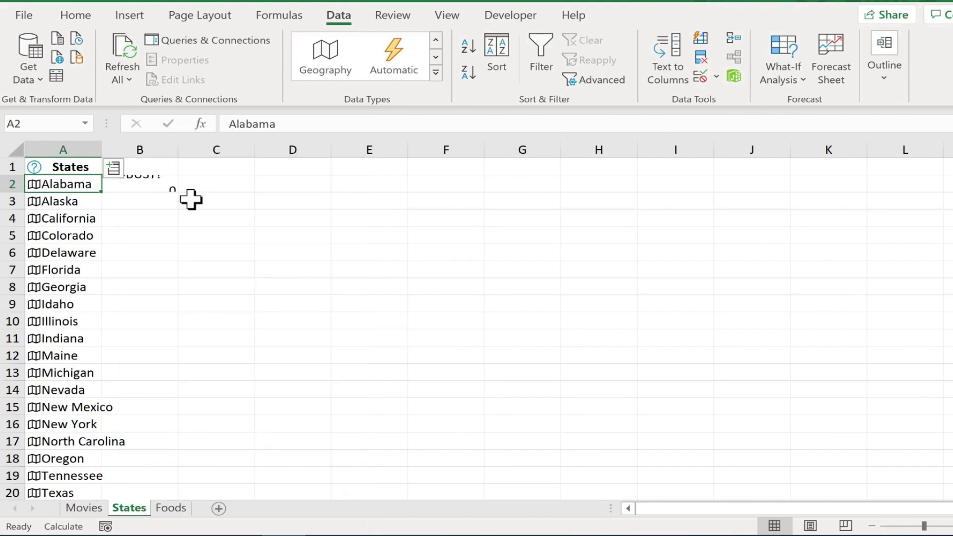
{"action": "left_click", "coordinate": [292, 218]}
{"action": "left_click", "coordinate": [72, 188]}
{"action": "left_click_drag", "start_coordinate": [72, 188], "coordinate": [59, 448]}
- Insert Leader(s), Largest city, Persons per household and Housing units fields for the states in A2:A21
{"action": "scroll", "coordinate": [60, 251], "scroll_direction": "up", "scroll_amount": 2}
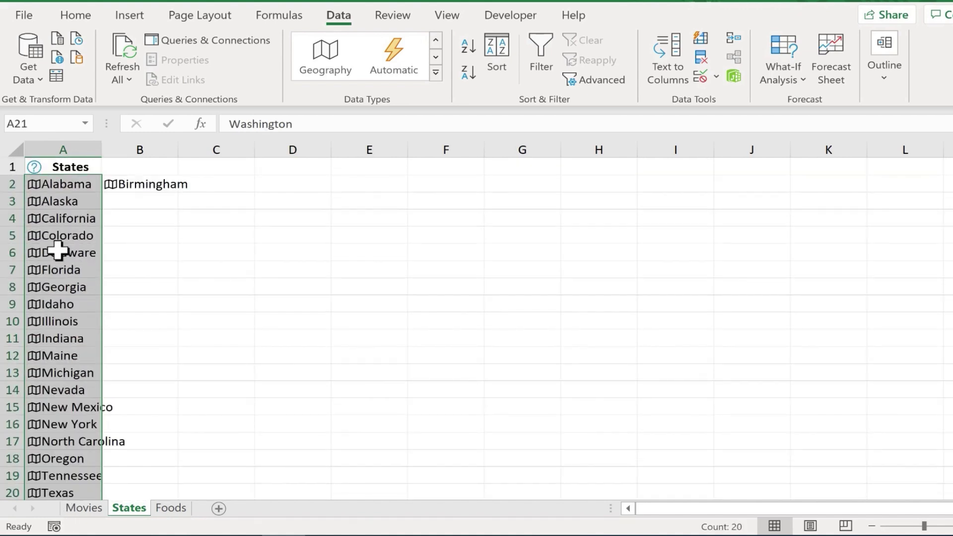
{"action": "scroll", "coordinate": [60, 251], "scroll_direction": "down", "scroll_amount": 3}
{"action": "scroll", "coordinate": [115, 288], "scroll_direction": "up", "scroll_amount": 3}
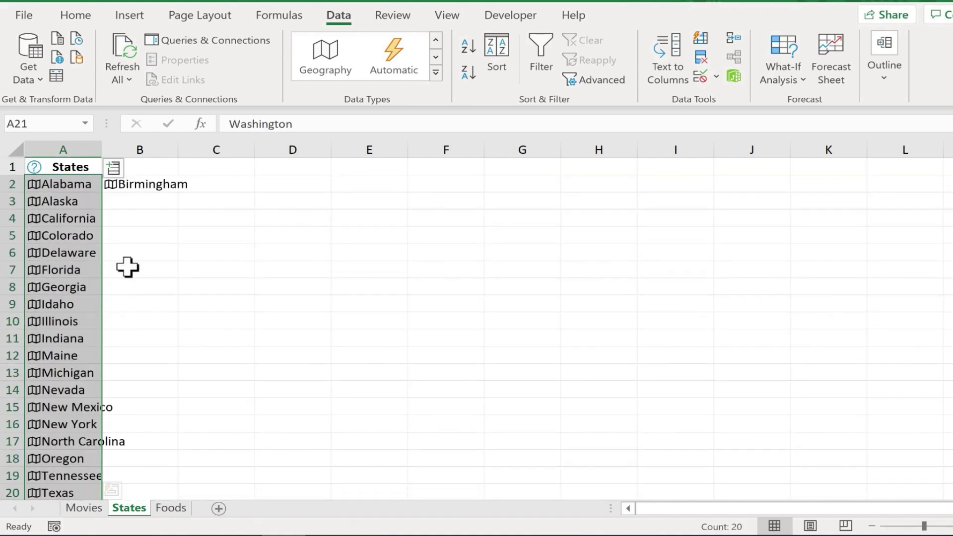
{"action": "left_click", "coordinate": [114, 169]}
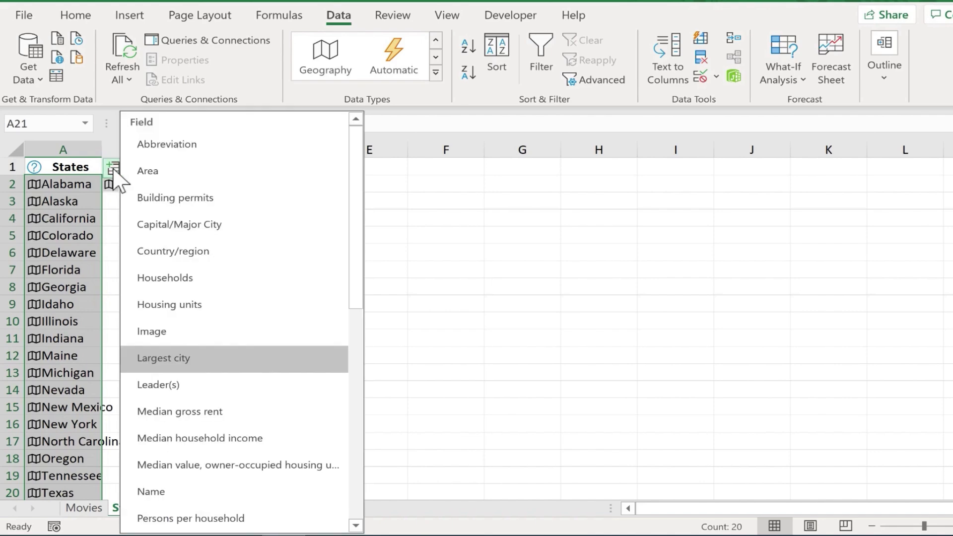
{"action": "left_click", "coordinate": [222, 385]}
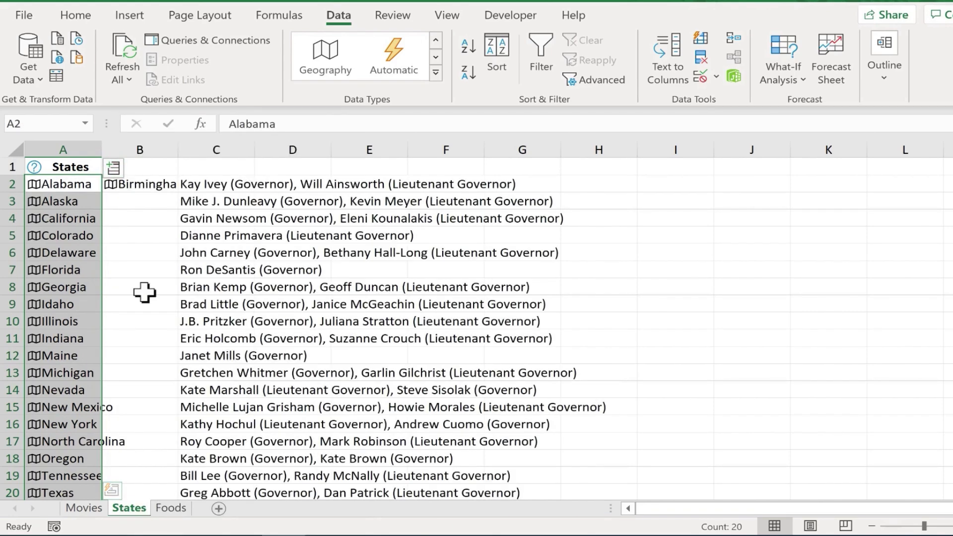
{"action": "left_click", "coordinate": [114, 169]}
{"action": "left_click", "coordinate": [196, 366]}
{"action": "key", "text": "ctrl+shift+F2"}
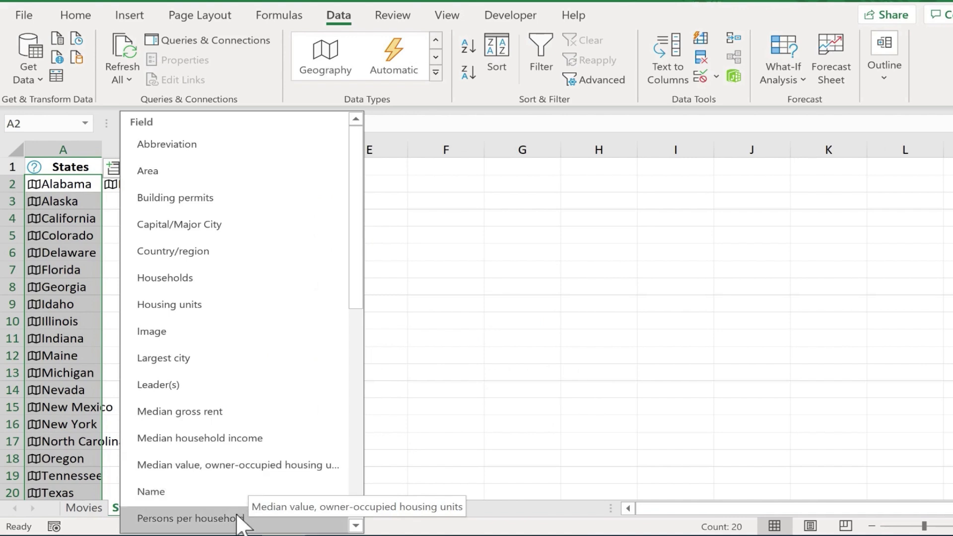
{"action": "left_click", "coordinate": [243, 518]}
{"action": "key", "text": "ctrl+shift+F2"}
{"action": "left_click", "coordinate": [204, 304]}
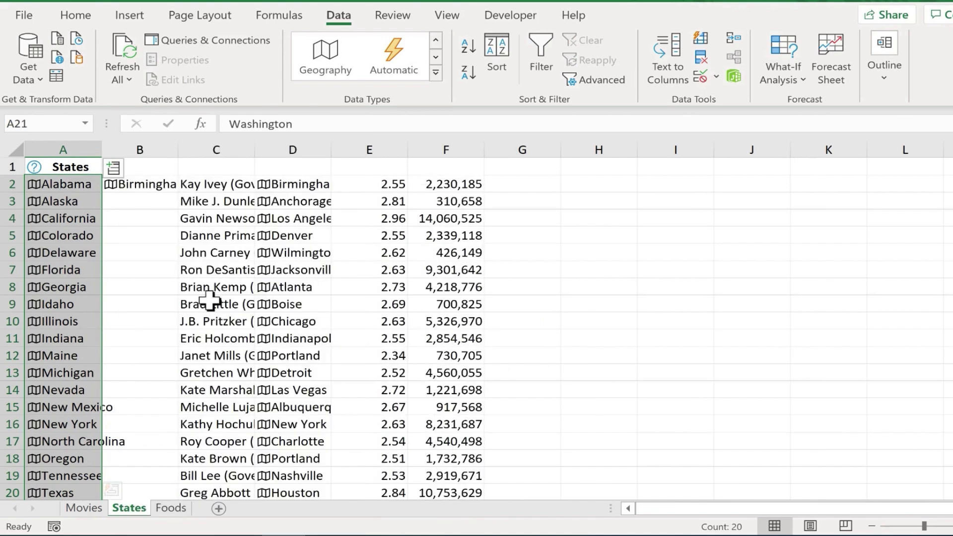
- Delete column B, which holds only Alabama's Birmingham, so state data moves to B:E
{"action": "left_click", "coordinate": [140, 149]}
{"action": "right_click", "coordinate": [140, 151]}
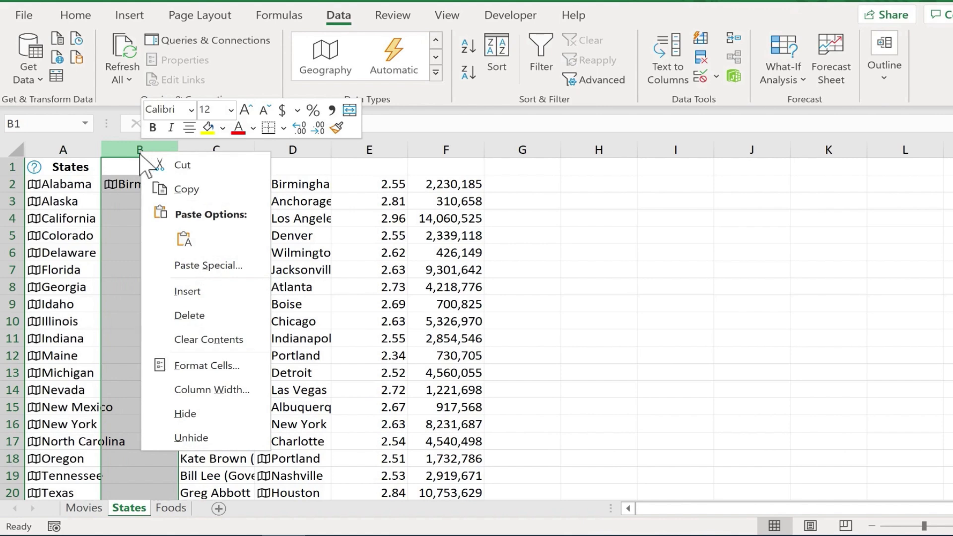
{"action": "left_click", "coordinate": [214, 315]}
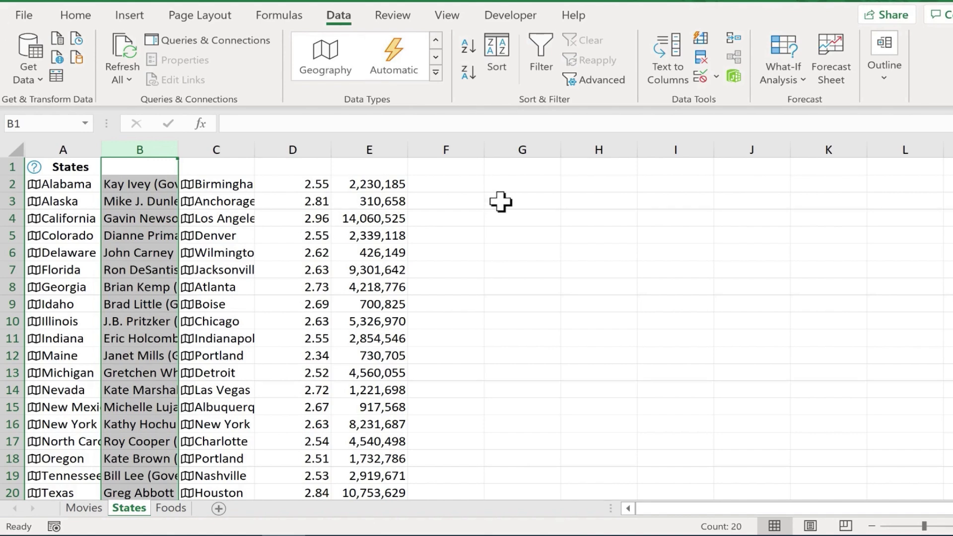
{"action": "scroll", "coordinate": [501, 202], "scroll_direction": "right", "scroll_amount": 7}
{"action": "scroll", "coordinate": [500, 202], "scroll_direction": "left", "scroll_amount": 7}
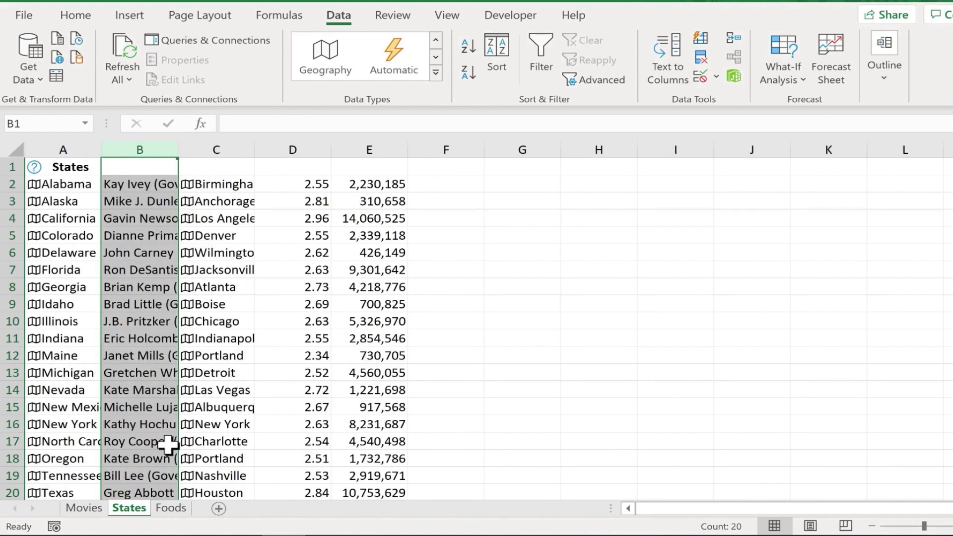
- Open the Foods sheet, scroll through its food list, and click into the Name Box
{"action": "left_click", "coordinate": [171, 507]}
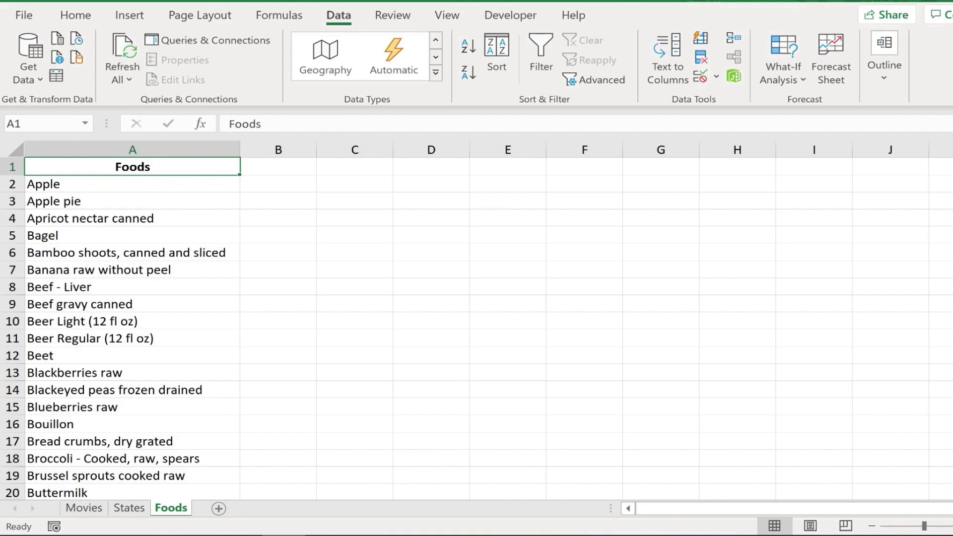
{"action": "scroll", "coordinate": [476, 328], "scroll_direction": "down", "scroll_amount": 1}
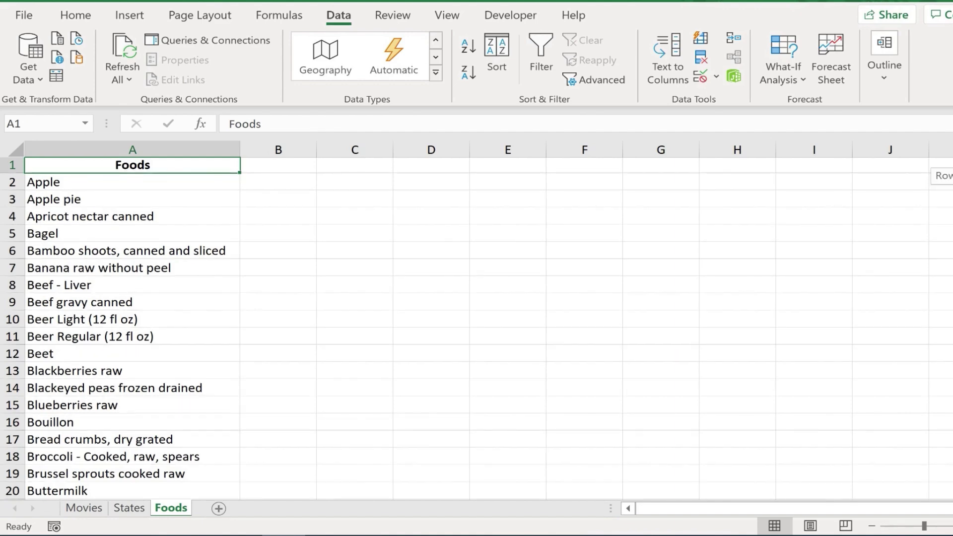
{"action": "scroll", "coordinate": [477, 328], "scroll_direction": "down", "scroll_amount": 14}
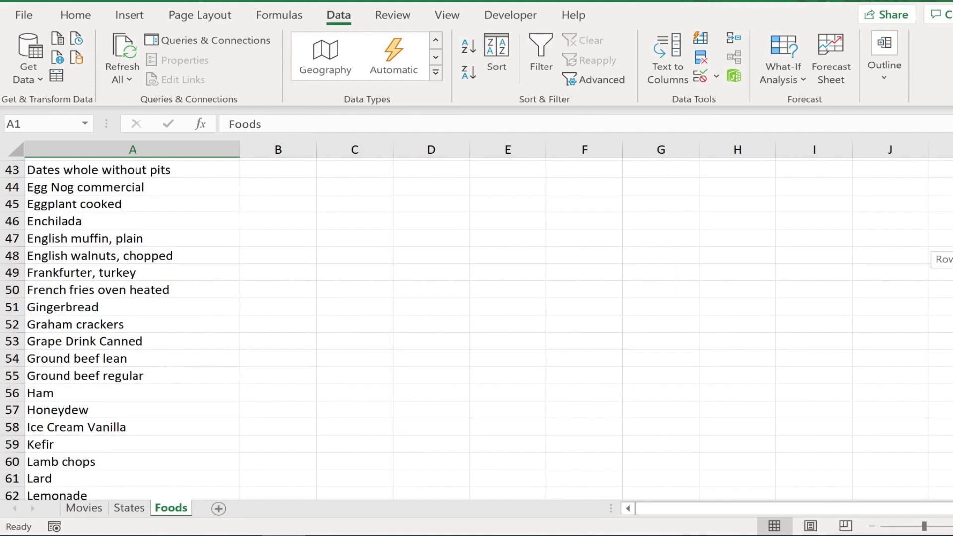
{"action": "scroll", "coordinate": [477, 328], "scroll_direction": "down", "scroll_amount": 19}
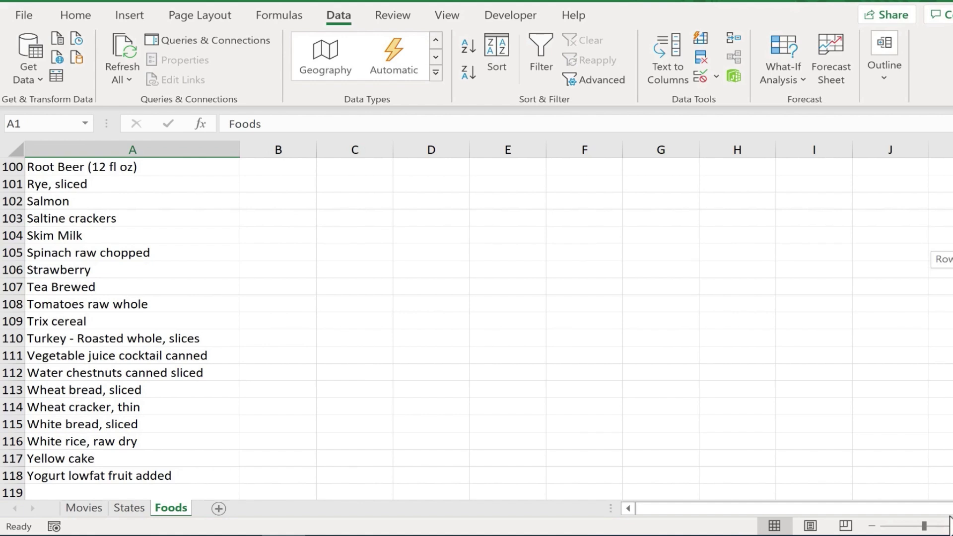
{"action": "scroll", "coordinate": [950, 372], "scroll_direction": "up", "scroll_amount": 20}
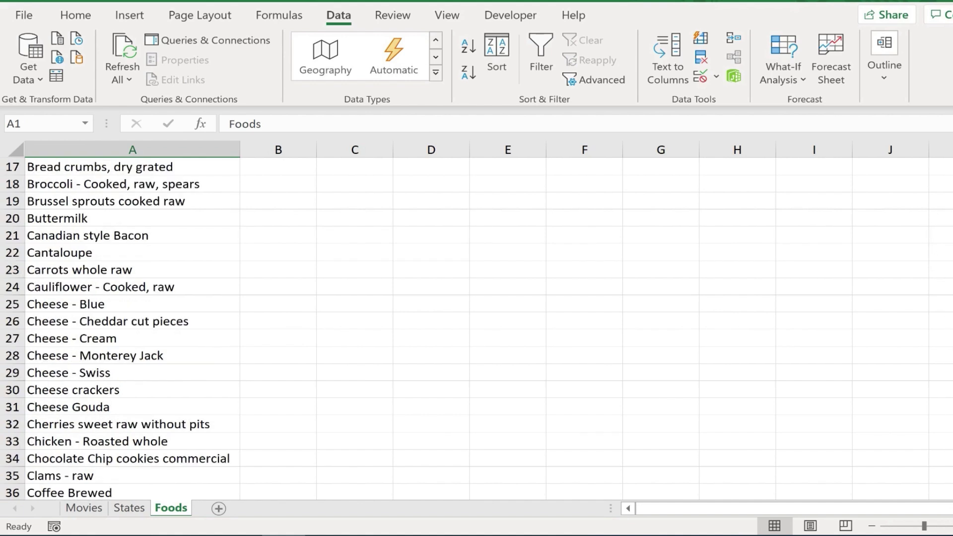
{"action": "scroll", "coordinate": [121, 184], "scroll_direction": "up", "scroll_amount": 5}
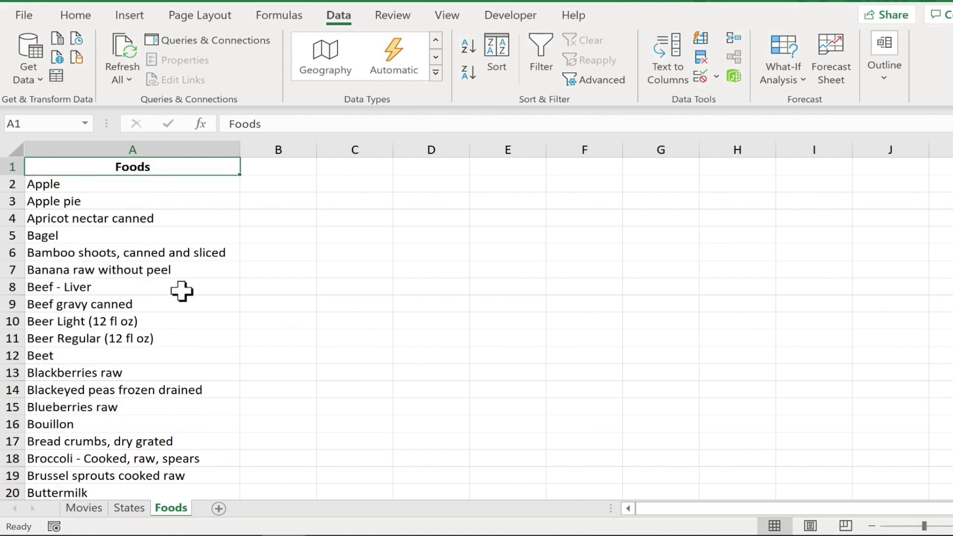
{"action": "left_click", "coordinate": [31, 122]}
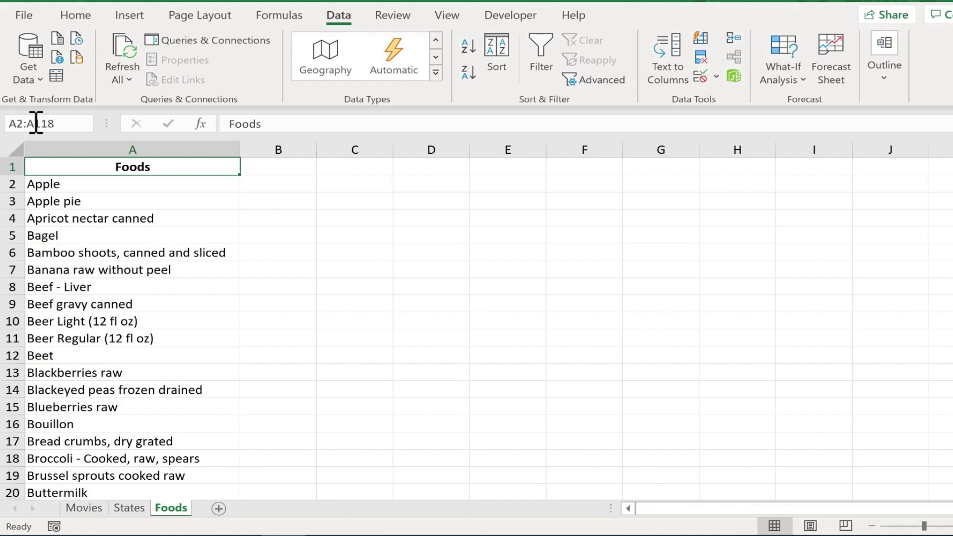
- Select A2:A118 and convert the food names to the Foods data type
{"action": "key", "text": "Return"}
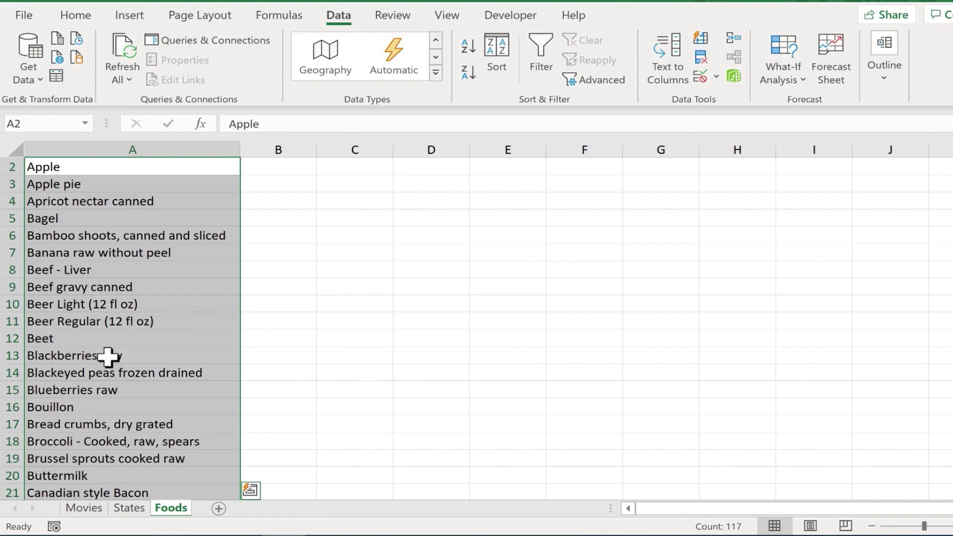
{"action": "scroll", "coordinate": [110, 347], "scroll_direction": "down", "scroll_amount": 4}
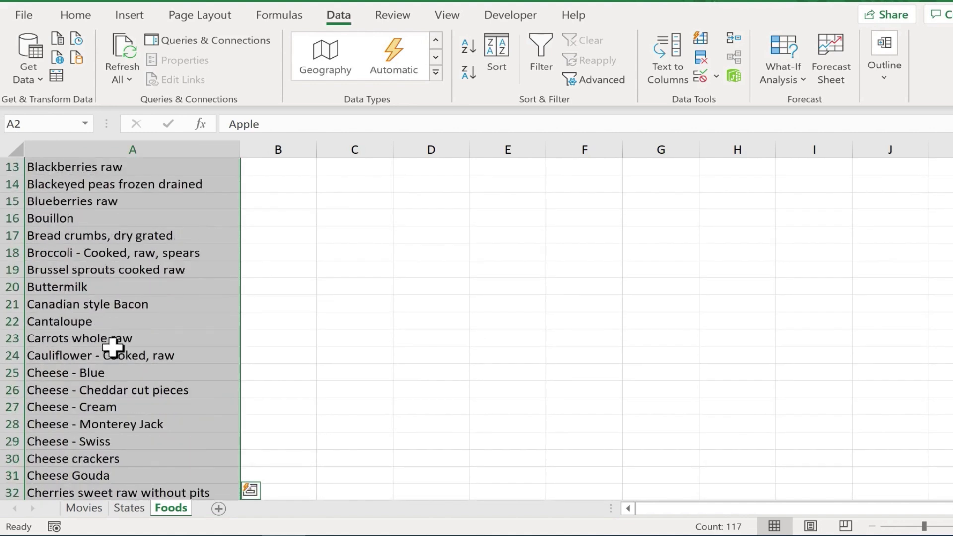
{"action": "scroll", "coordinate": [110, 350], "scroll_direction": "up", "scroll_amount": 4}
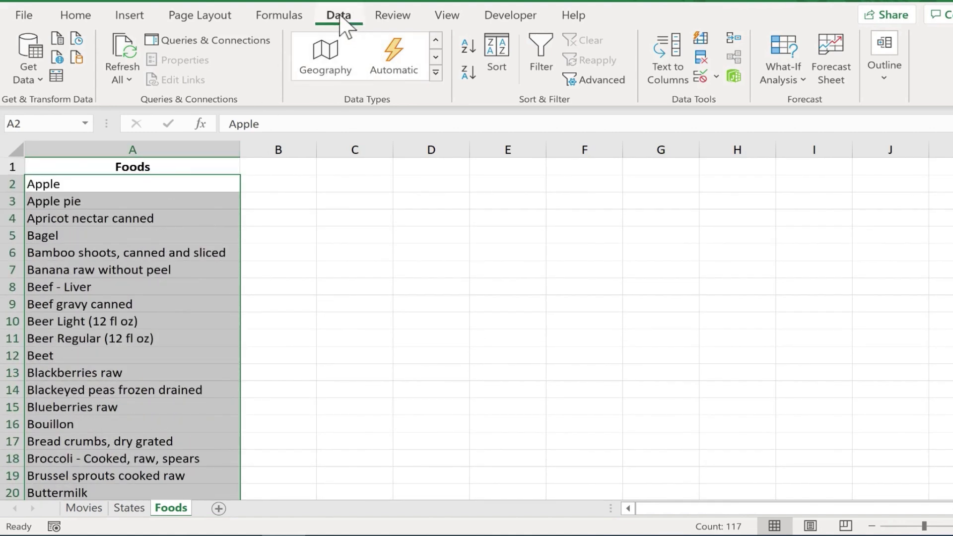
{"action": "left_click", "coordinate": [435, 72]}
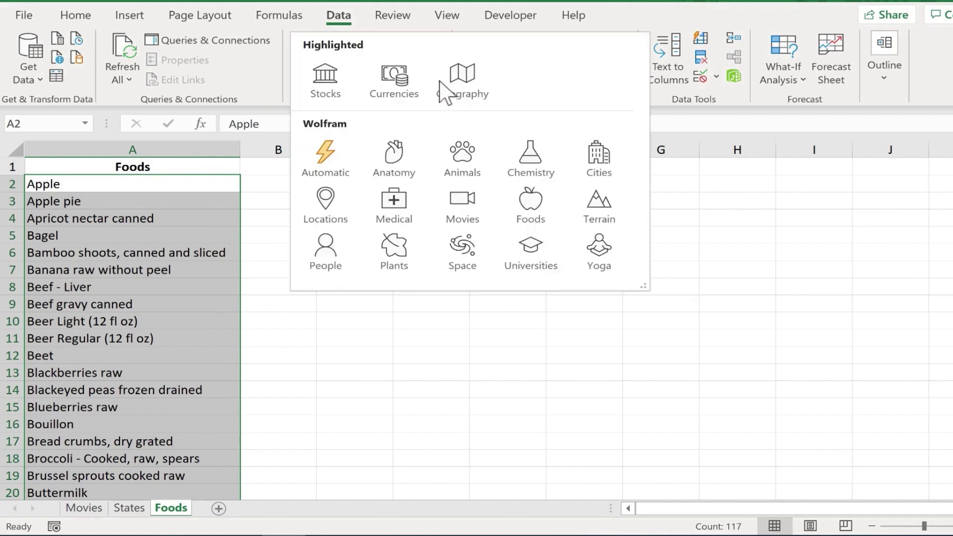
{"action": "left_click", "coordinate": [530, 203]}
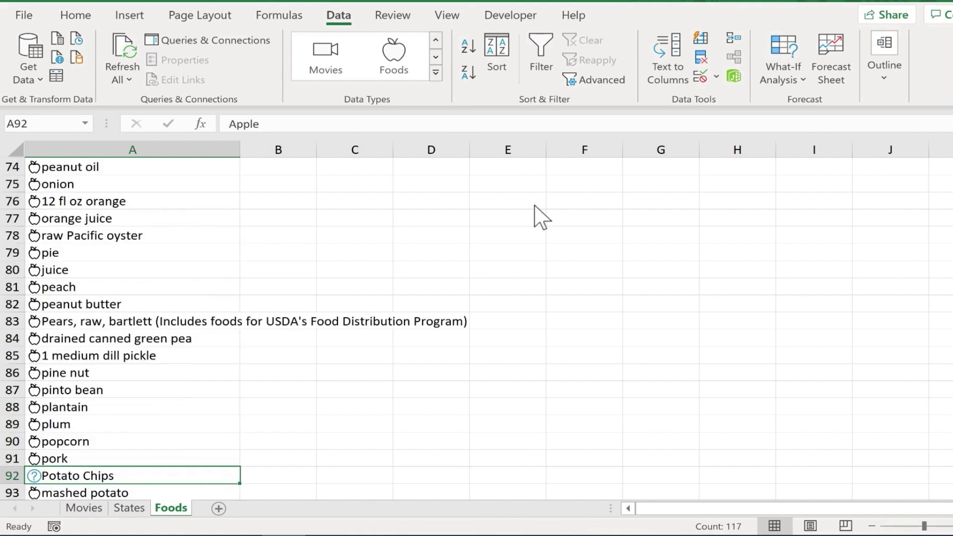
{"action": "left_click_drag", "start_coordinate": [692, 387], "coordinate": [662, 107]}
{"action": "left_click_drag", "start_coordinate": [652, 149], "coordinate": [683, 414]}
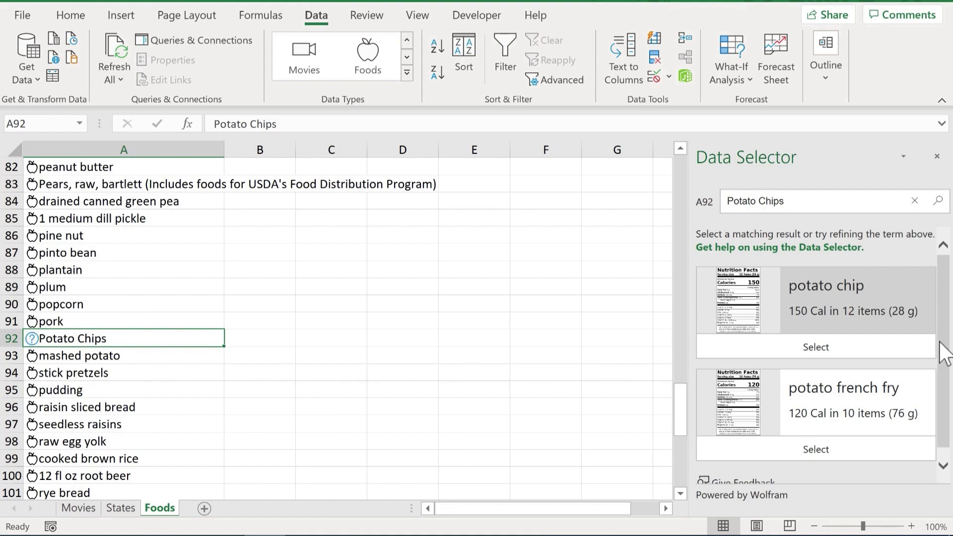
- Link cell A92 to the 'potato chip' Foods record in the Data Selector
{"action": "left_click_drag", "start_coordinate": [944, 351], "coordinate": [899, 310]}
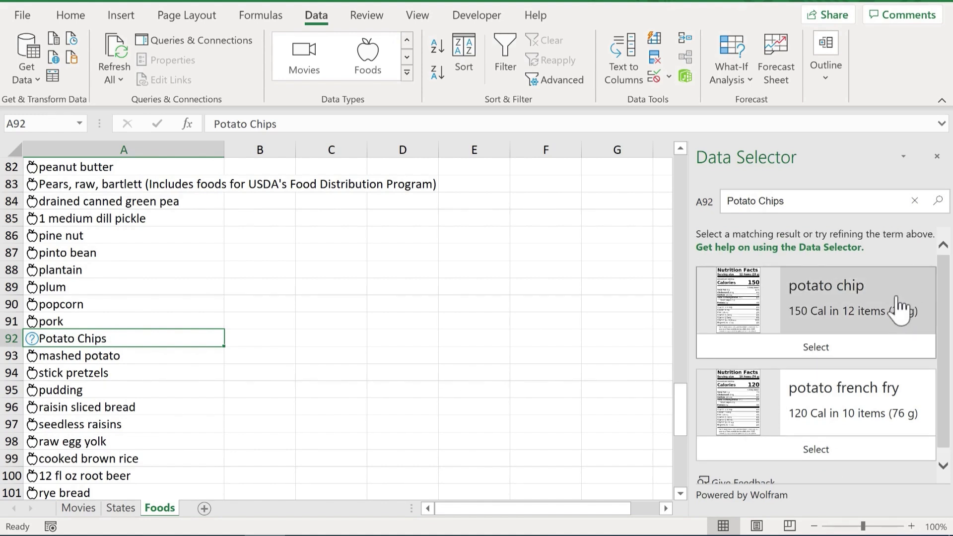
{"action": "left_click", "coordinate": [834, 302]}
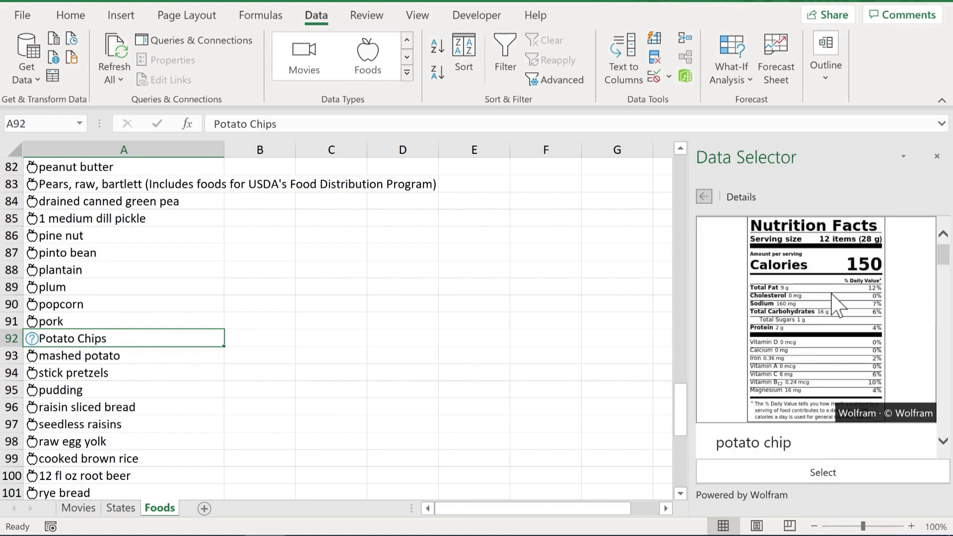
{"action": "left_click", "coordinate": [825, 477]}
{"action": "scroll", "coordinate": [144, 338], "scroll_direction": "up", "scroll_amount": 10}
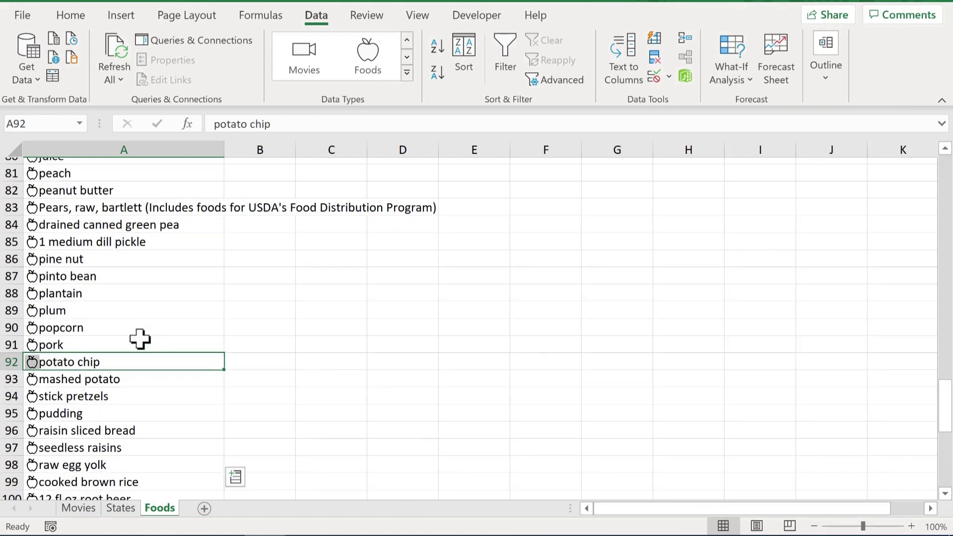
- Select A2:A118 and add total calories and total protein fields in columns B and C
{"action": "scroll", "coordinate": [150, 338], "scroll_direction": "up", "scroll_amount": 17}
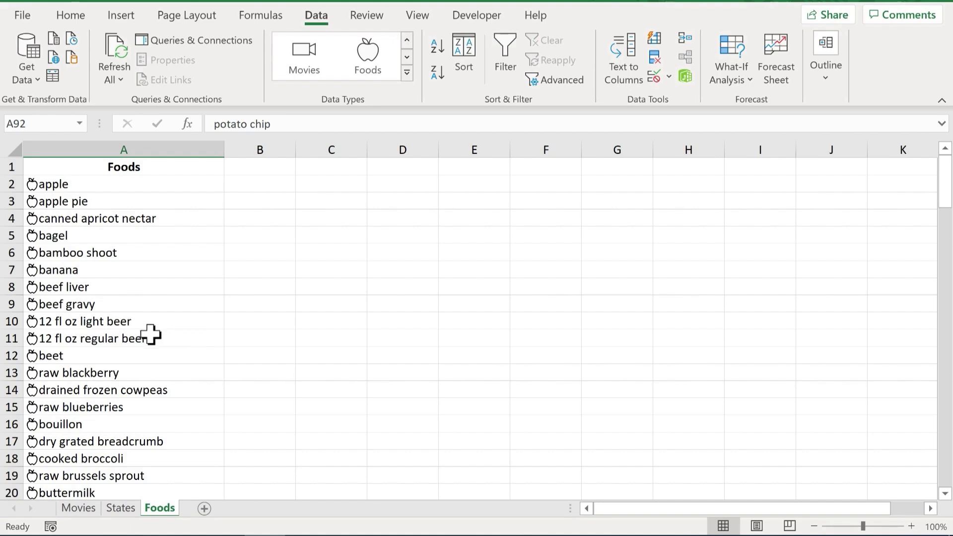
{"action": "left_click", "coordinate": [53, 124]}
{"action": "type", "text": "A:"}
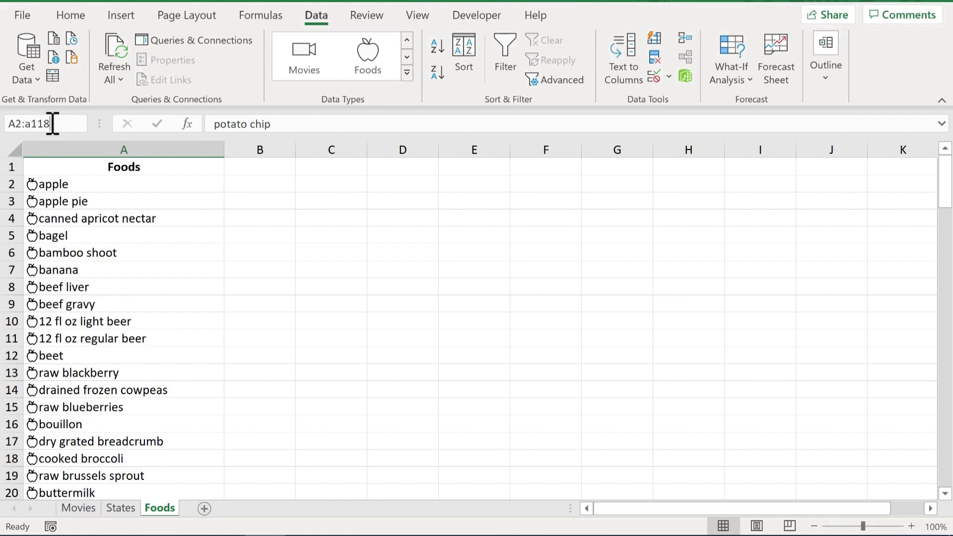
{"action": "key", "text": "Return"}
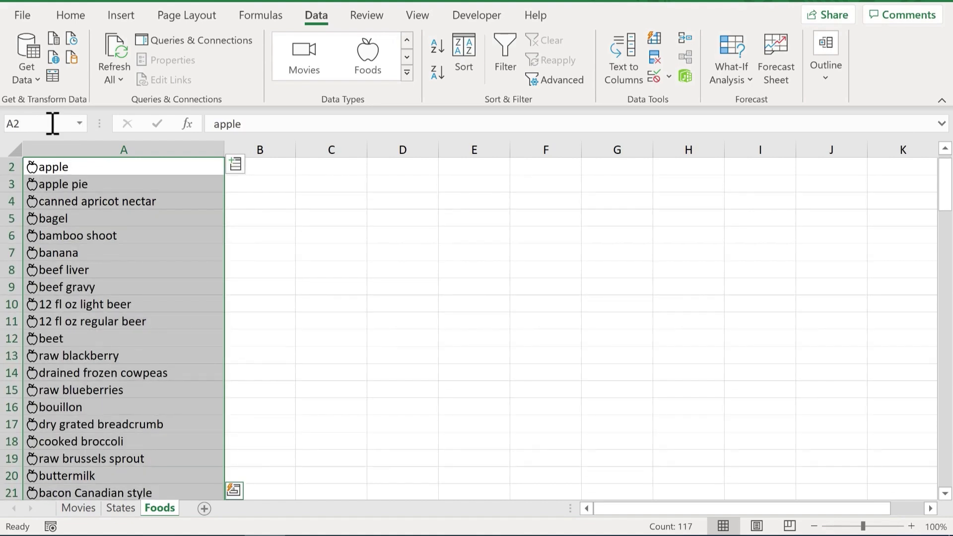
{"action": "left_click", "coordinate": [235, 166]}
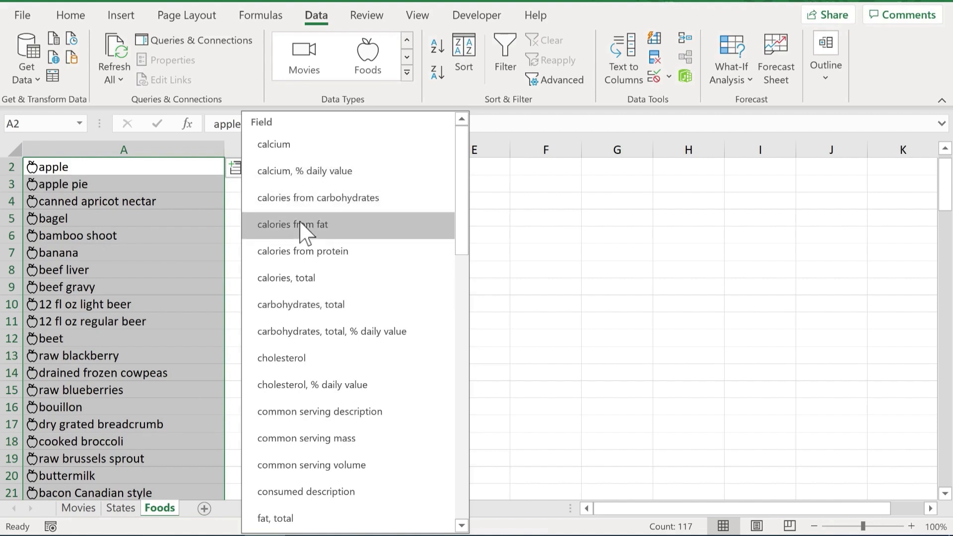
{"action": "left_click", "coordinate": [305, 278]}
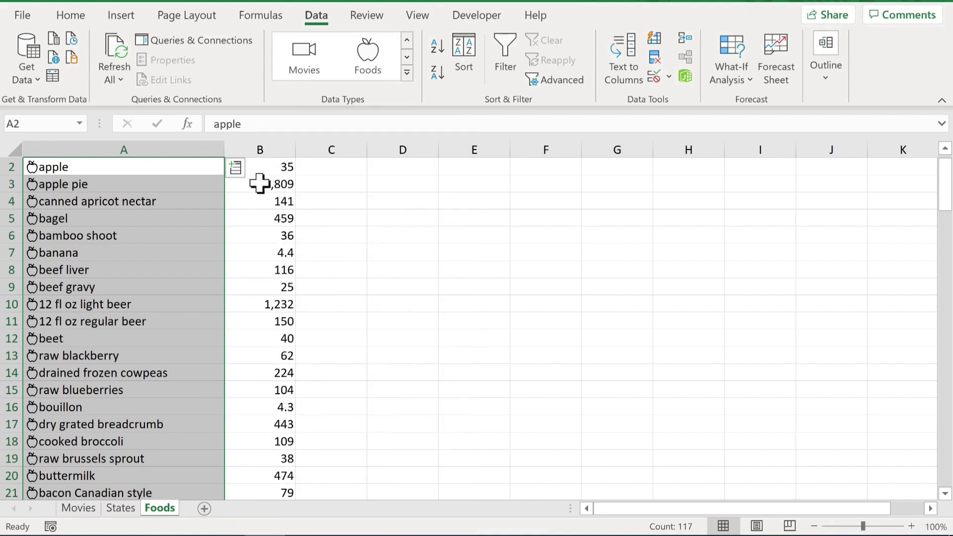
{"action": "left_click", "coordinate": [235, 168]}
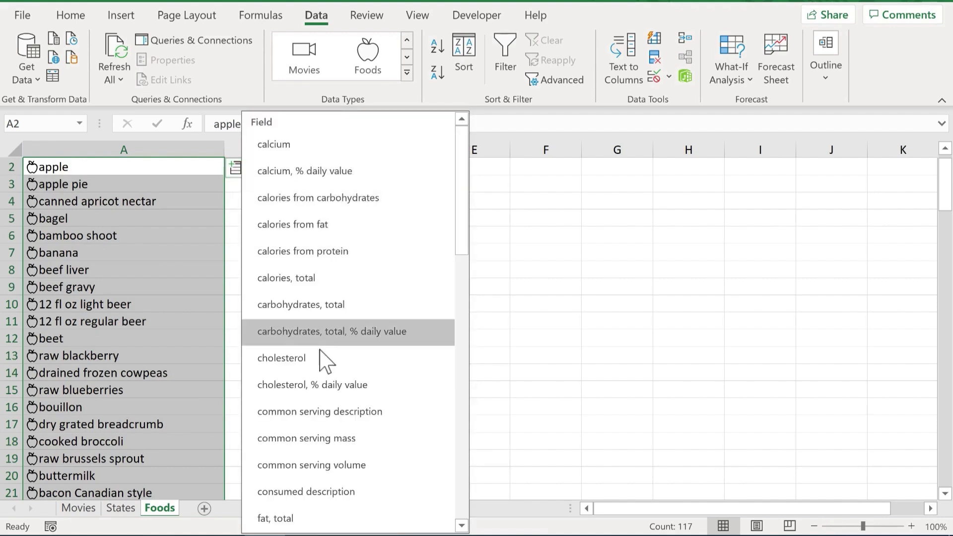
{"action": "left_click", "coordinate": [326, 358]}
- Add each food's image in column D and vitamin C values in column E
{"action": "left_click", "coordinate": [235, 168]}
{"action": "left_click", "coordinate": [329, 392]}
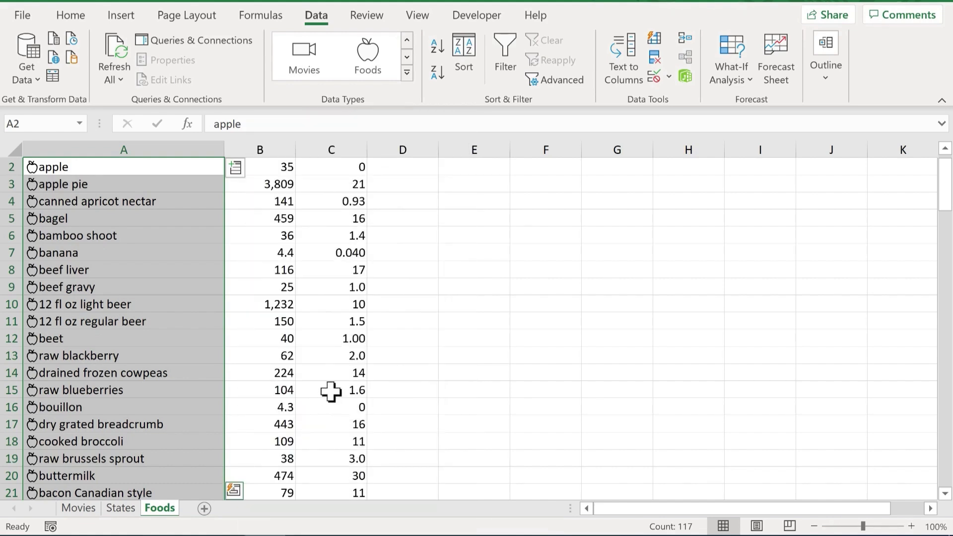
{"action": "left_click", "coordinate": [235, 168]}
{"action": "left_click", "coordinate": [305, 305]}
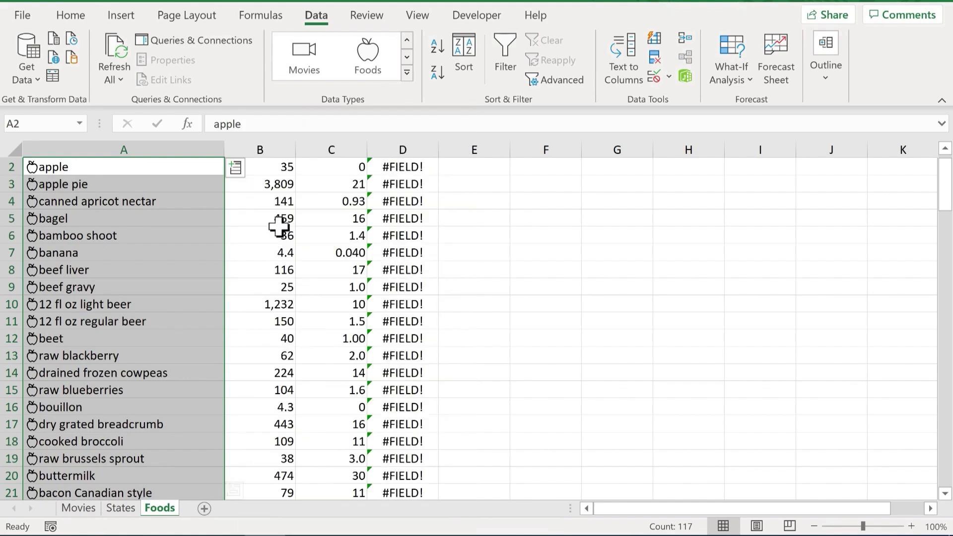
{"action": "left_click", "coordinate": [236, 168]}
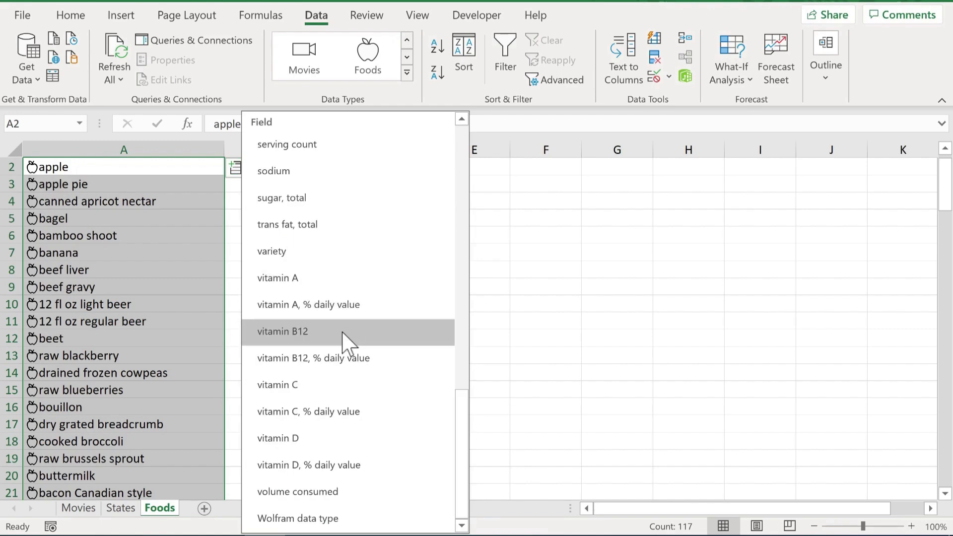
{"action": "left_click", "coordinate": [353, 392]}
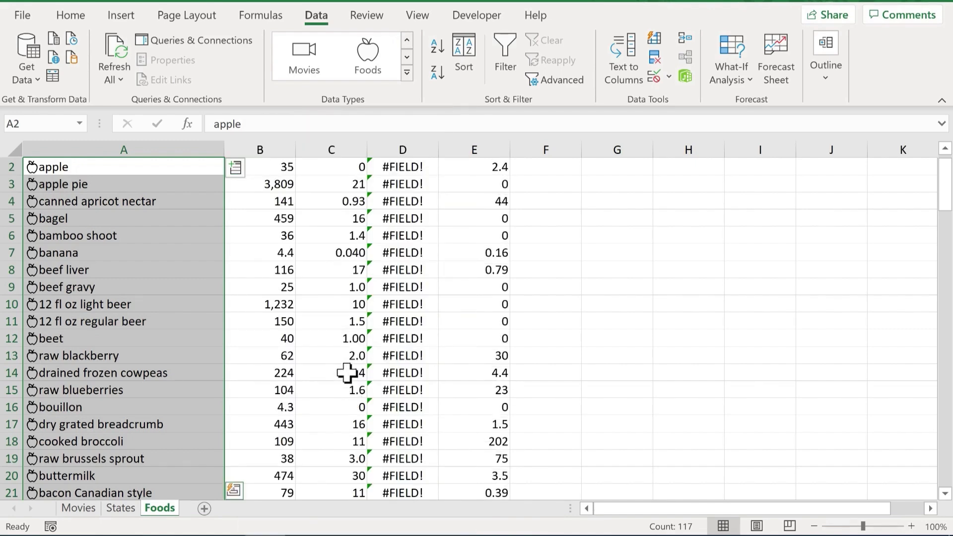
{"action": "scroll", "coordinate": [346, 373], "scroll_direction": "down", "scroll_amount": 20}
{"action": "scroll", "coordinate": [350, 312], "scroll_direction": "up", "scroll_amount": 12}
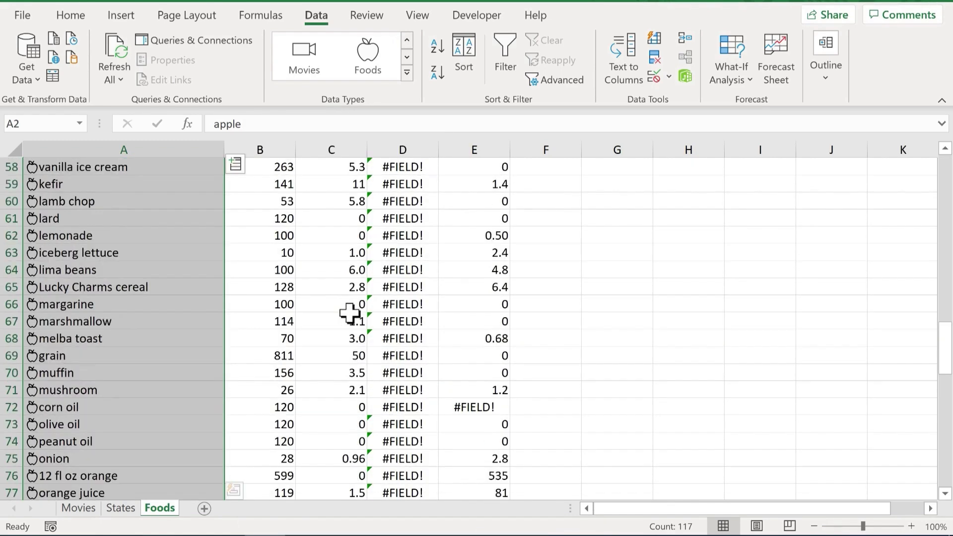
{"action": "scroll", "coordinate": [350, 312], "scroll_direction": "up", "scroll_amount": 12}
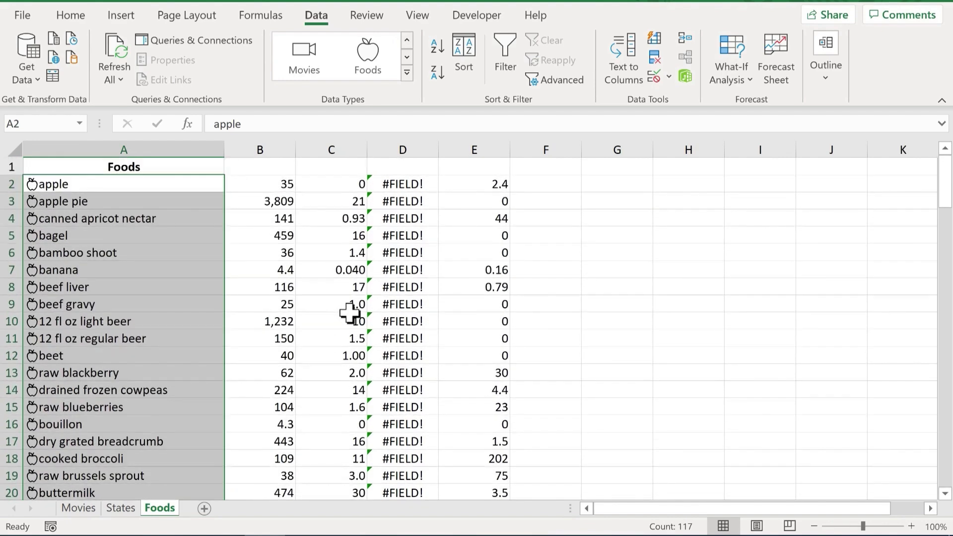
{"action": "scroll", "coordinate": [353, 312], "scroll_direction": "down", "scroll_amount": 8}
{"action": "scroll", "coordinate": [359, 310], "scroll_direction": "down", "scroll_amount": 9}
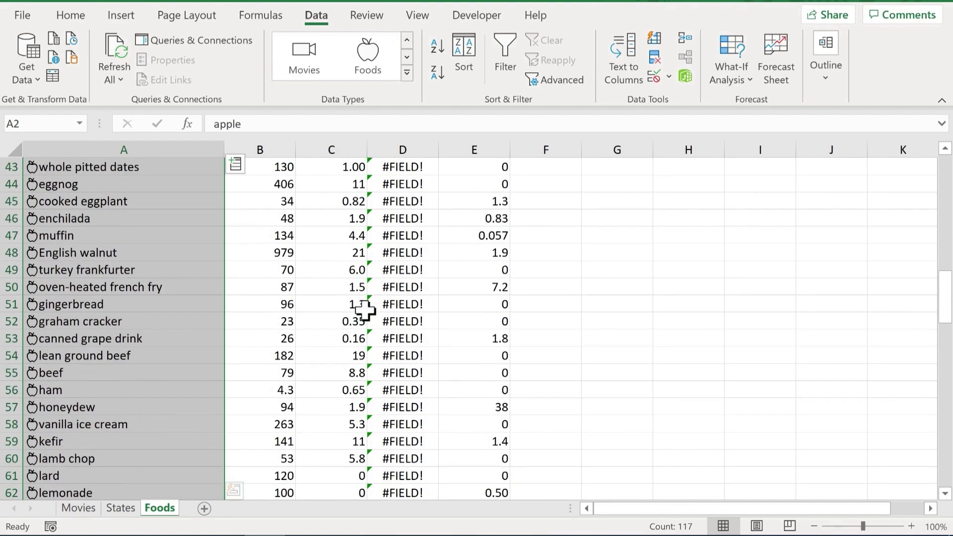
{"action": "scroll", "coordinate": [361, 310], "scroll_direction": "down", "scroll_amount": 8}
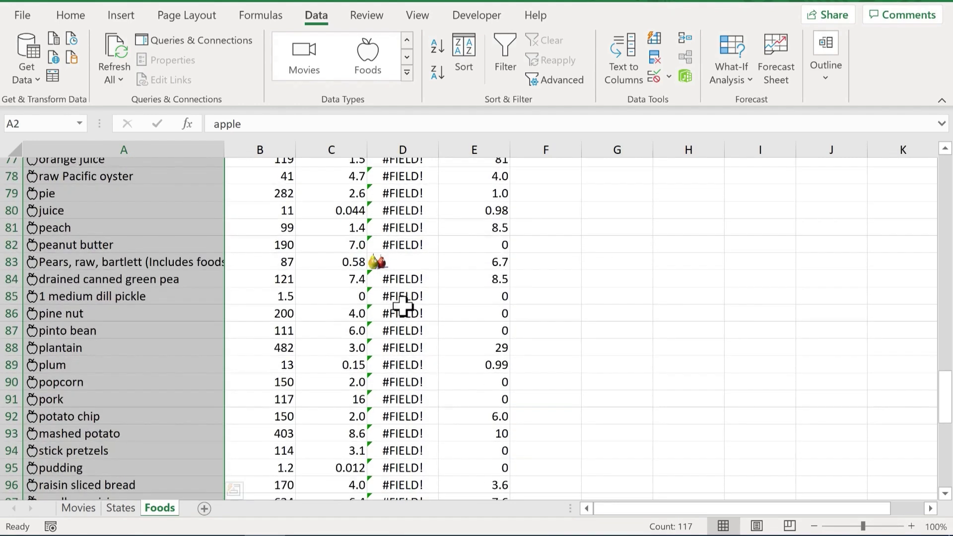
{"action": "scroll", "coordinate": [408, 303], "scroll_direction": "up", "scroll_amount": 20}
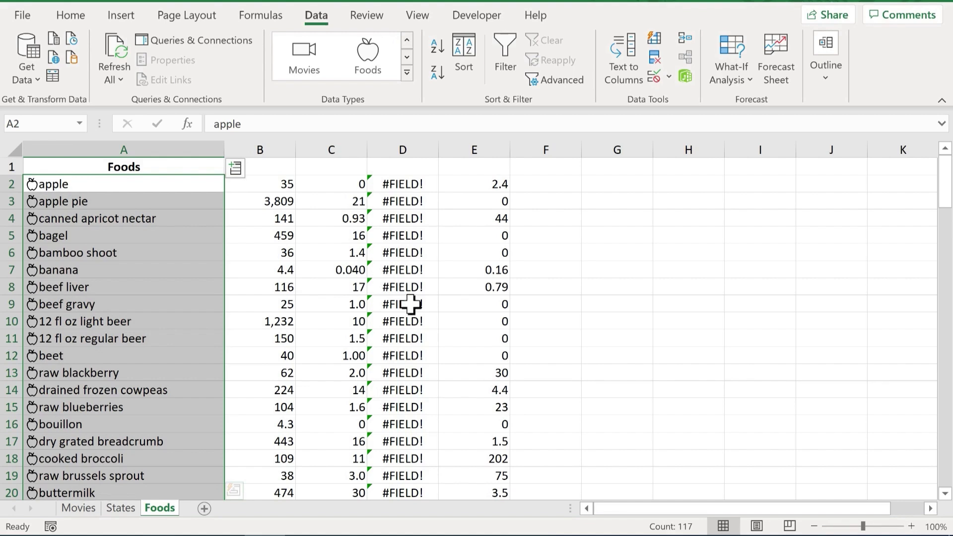
- Enter the 'Calories' header in B1, then inspect the formulas in D7 and E4
{"action": "left_click", "coordinate": [474, 373]}
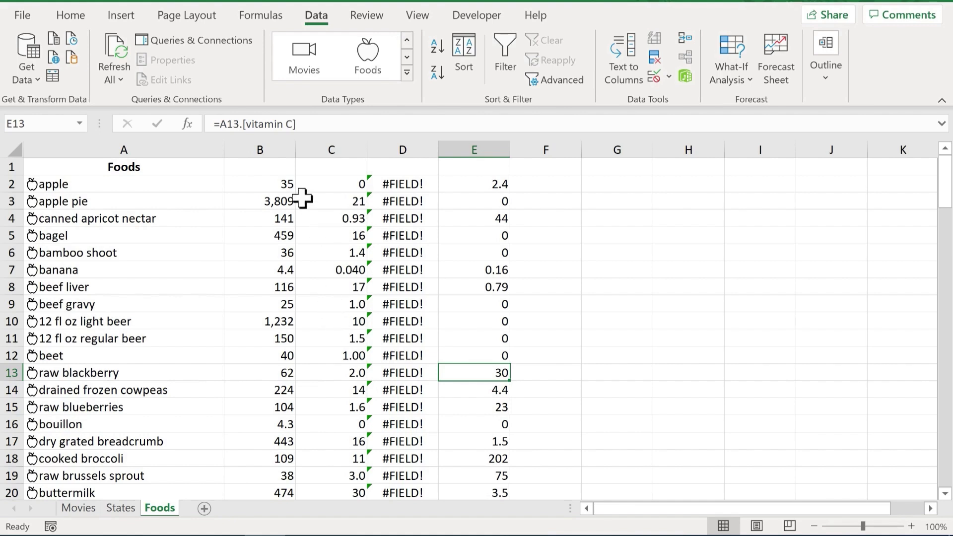
{"action": "left_click", "coordinate": [266, 170]}
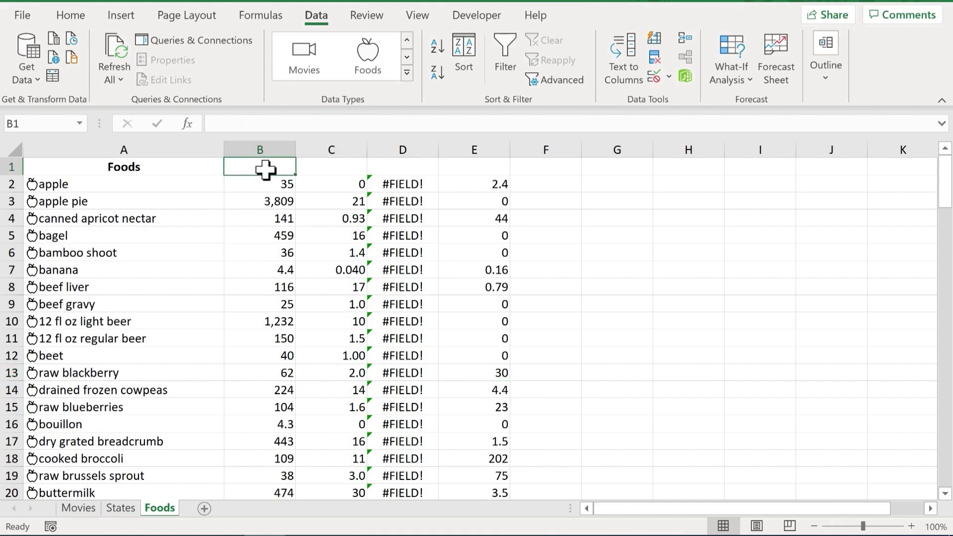
{"action": "type", "text": "Calor"}
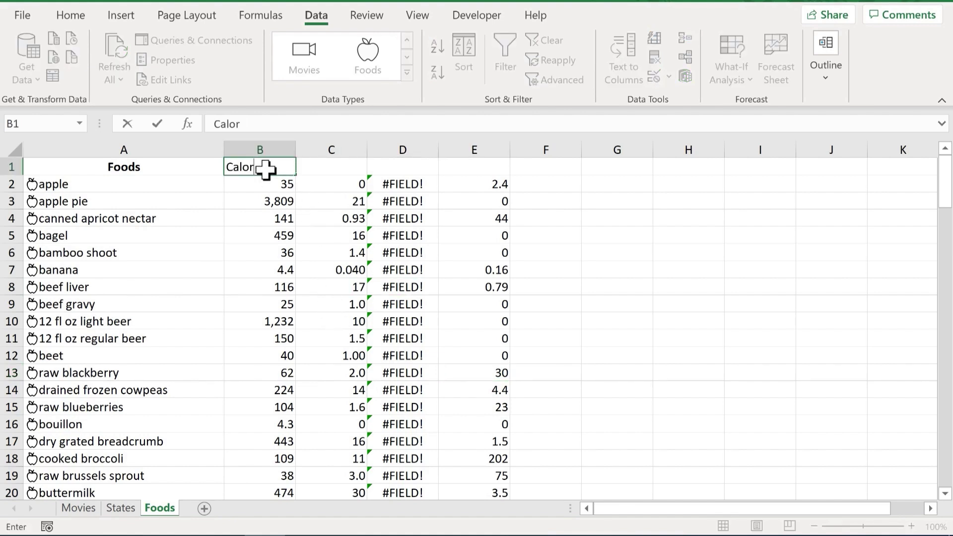
{"action": "type", "text": "ies"}
{"action": "key", "text": "Tab"}
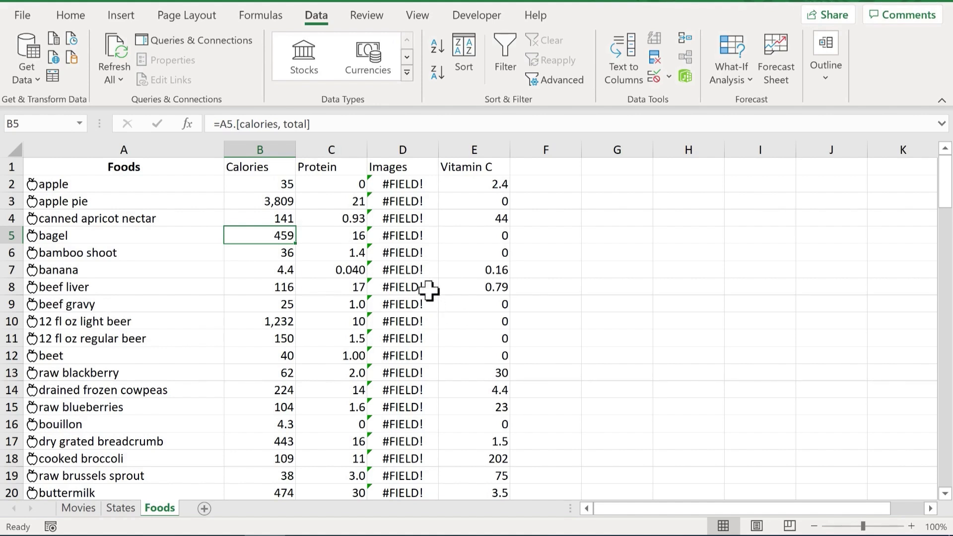
{"action": "left_click", "coordinate": [433, 273]}
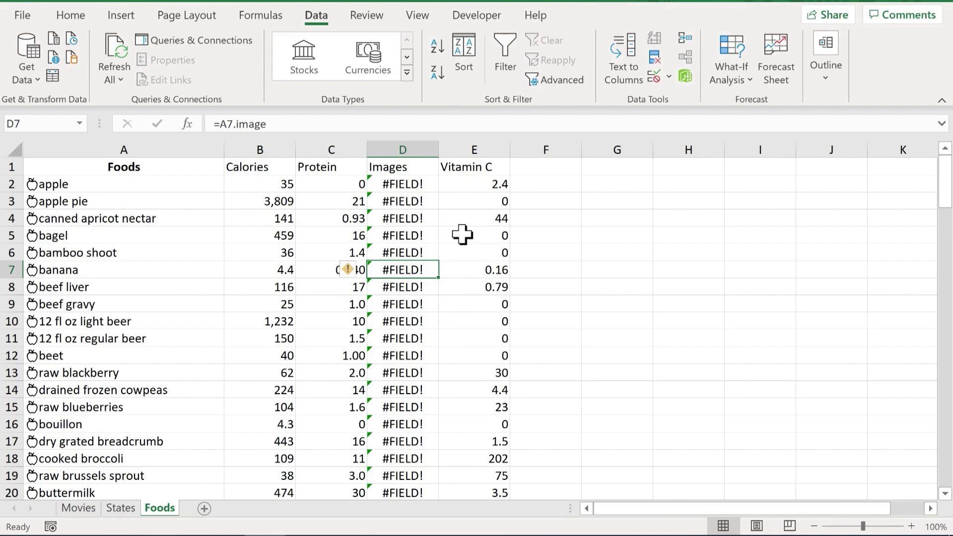
{"action": "left_click", "coordinate": [469, 218]}
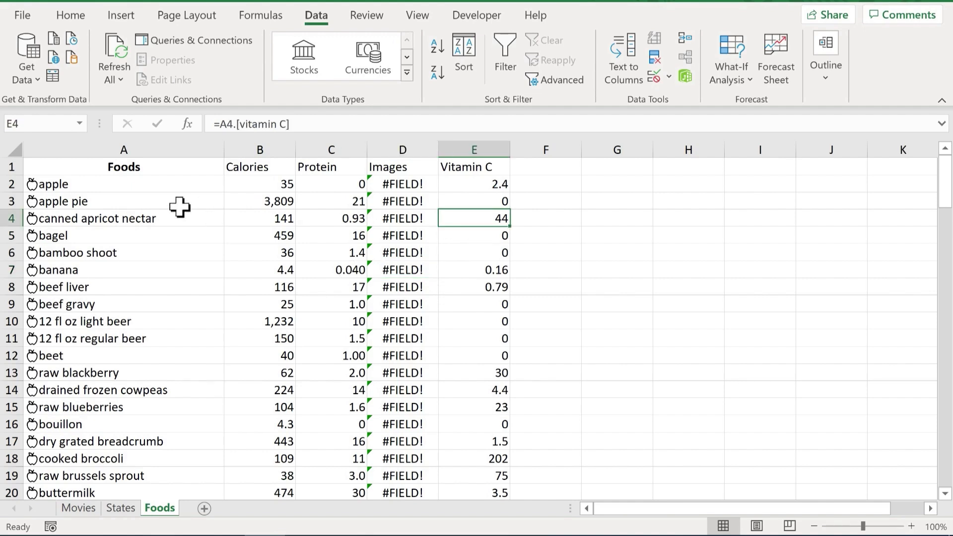
- Select the whole food table and refresh its linked Foods records
{"action": "key", "text": "ctrl+a"}
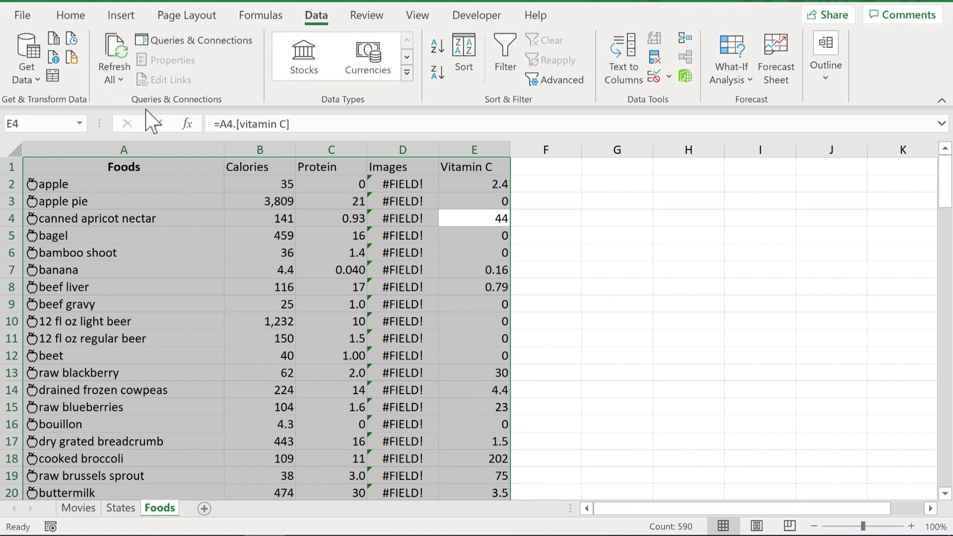
{"action": "left_click", "coordinate": [114, 79]}
{"action": "left_click", "coordinate": [113, 79]}
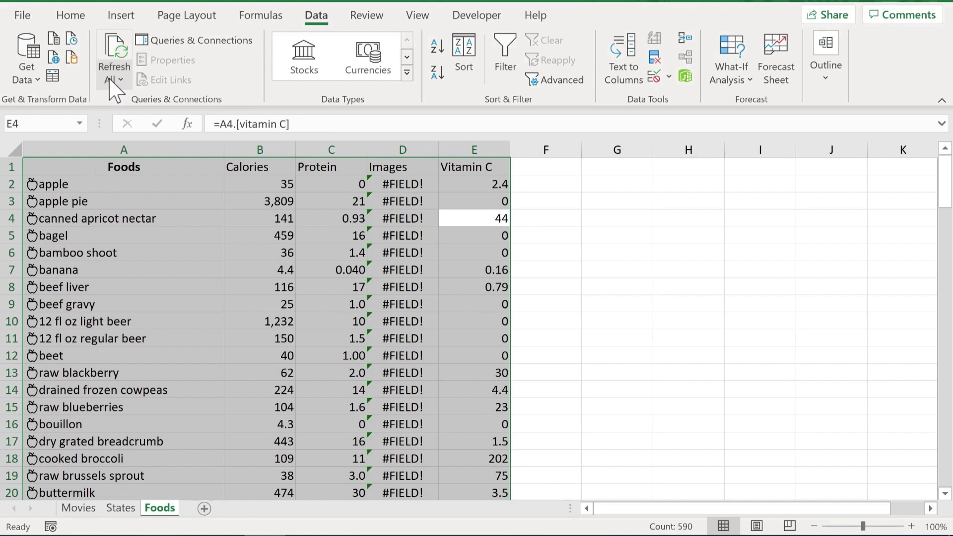
{"action": "left_click", "coordinate": [110, 80]}
{"action": "left_click", "coordinate": [112, 80]}
{"action": "left_click", "coordinate": [113, 81]}
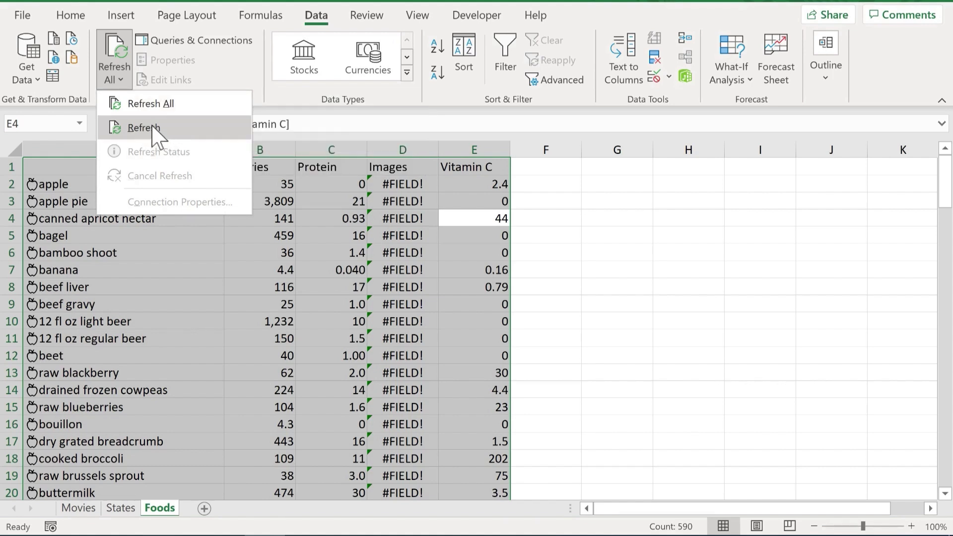
{"action": "left_click", "coordinate": [152, 127]}
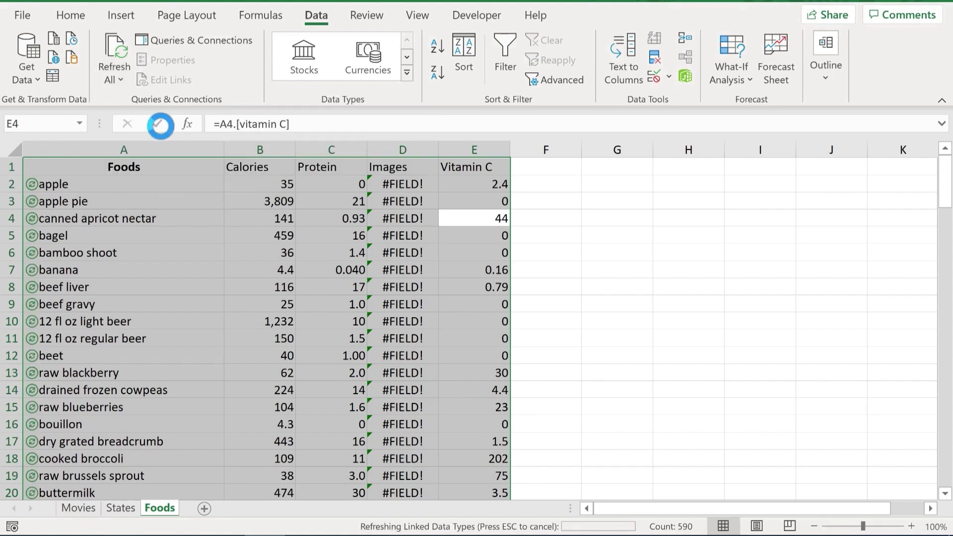